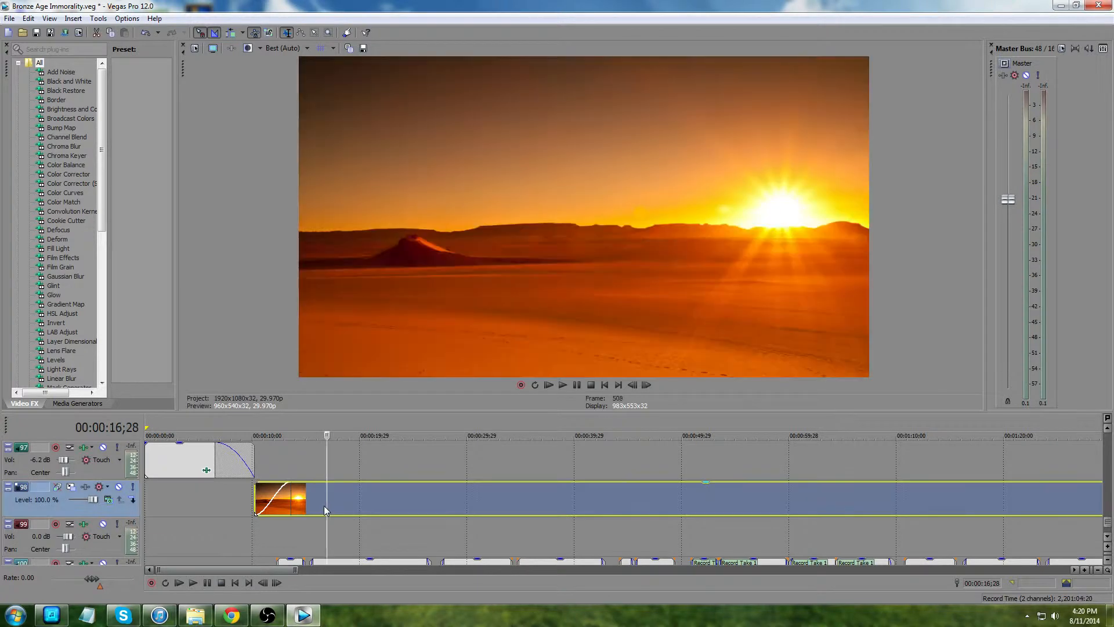
Examine the resample switches of the sunset video event and survey the project's tracks across the whole timeline.
{"action": "right_click", "coordinate": [323, 505]}
{"action": "mouse_move", "coordinate": [374, 413]}
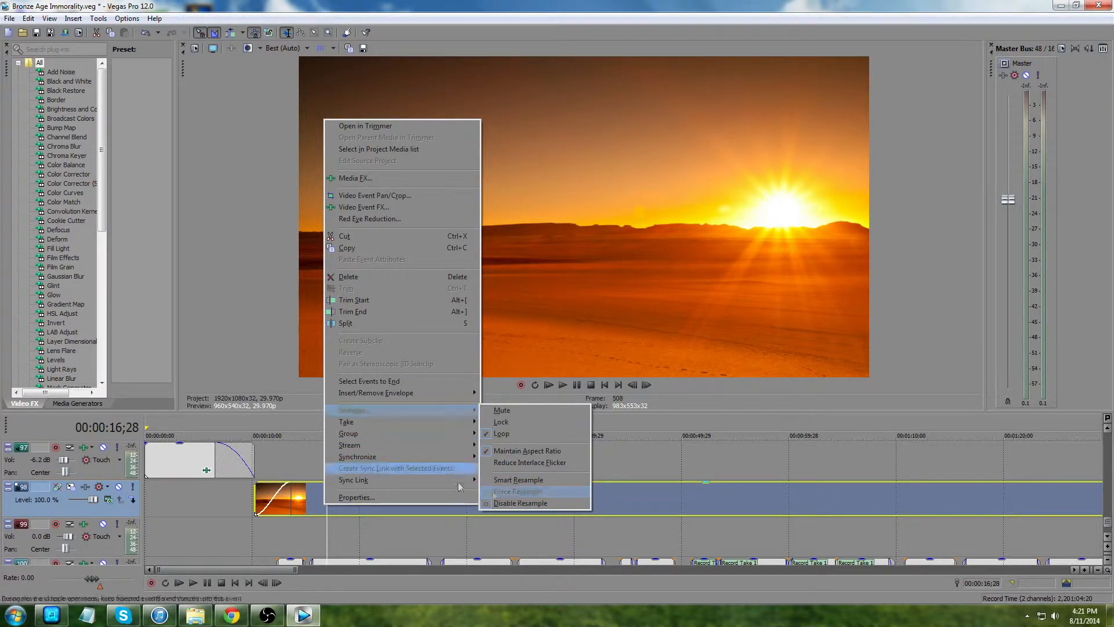
{"action": "left_click", "coordinate": [246, 325]}
{"action": "scroll", "coordinate": [785, 507], "scroll_direction": "down", "scroll_amount": 5}
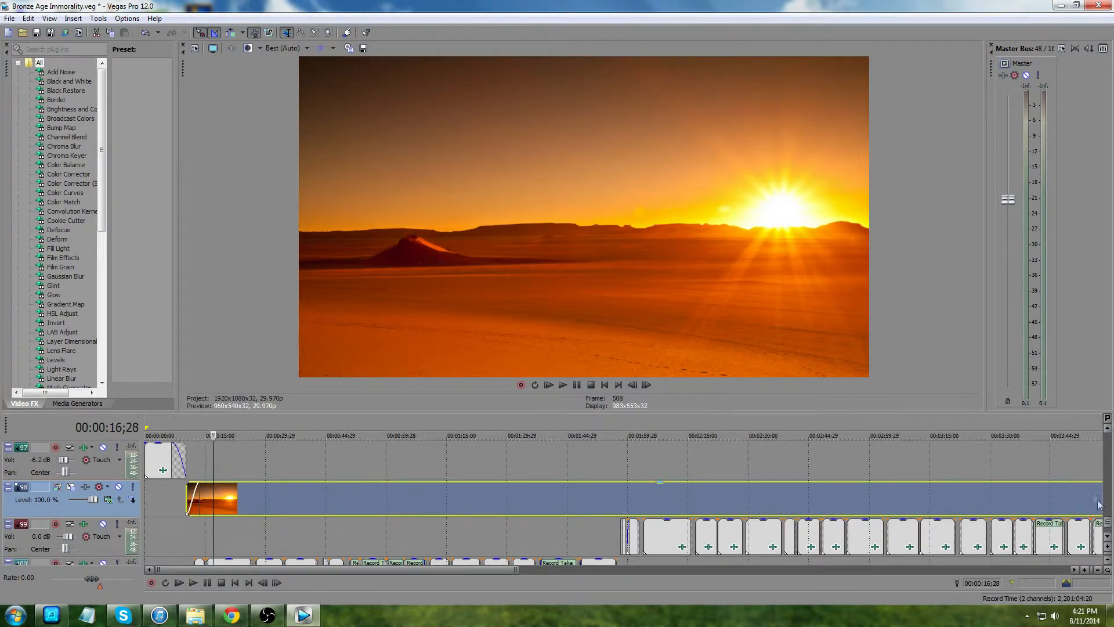
{"action": "left_click_drag", "start_coordinate": [1107, 522], "coordinate": [1108, 473]}
{"action": "left_click_drag", "start_coordinate": [496, 568], "coordinate": [830, 569]}
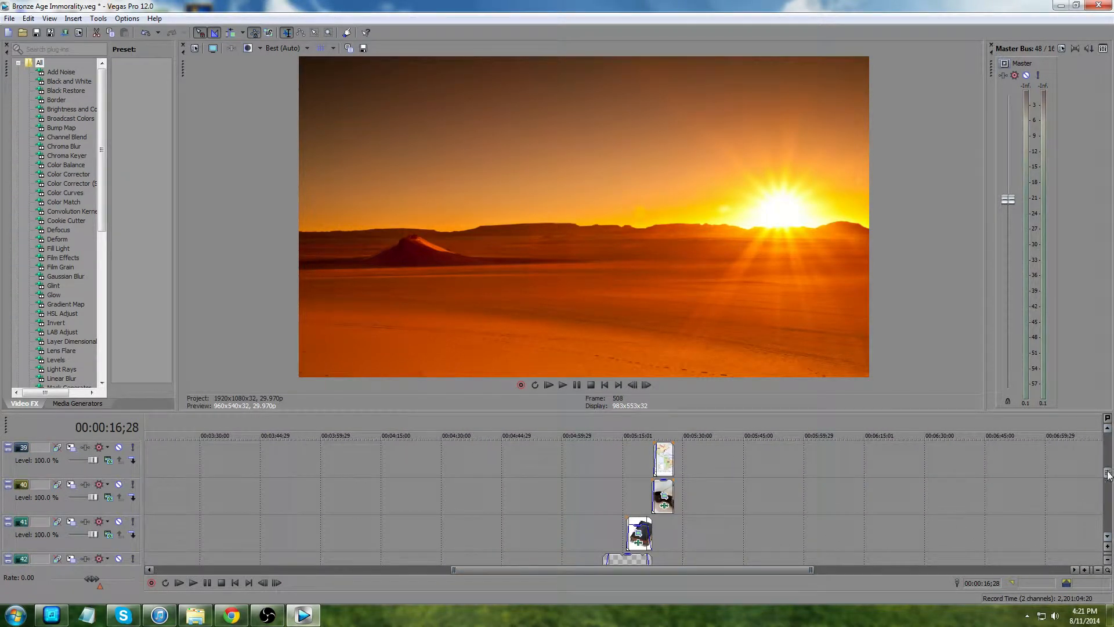
{"action": "scroll", "coordinate": [886, 526], "scroll_direction": "down", "scroll_amount": 4}
{"action": "left_click_drag", "start_coordinate": [1108, 475], "coordinate": [1109, 535]}
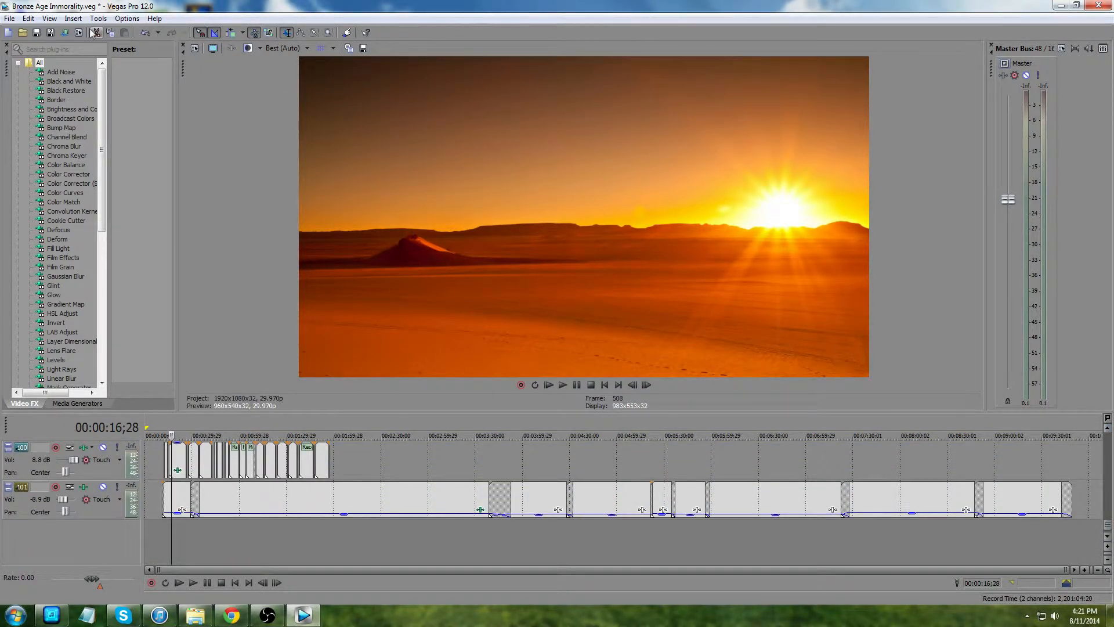
Open the project's video properties and choose a frame rate of 29.970 (NTSC).
{"action": "key", "text": "alt+Return"}
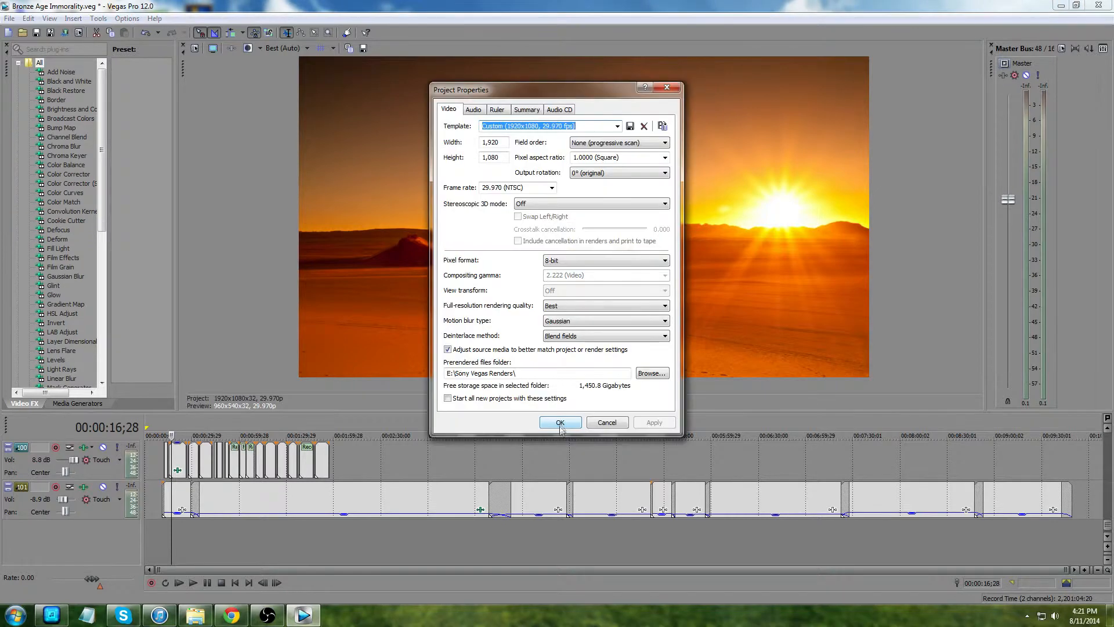
{"action": "left_click_drag", "start_coordinate": [583, 100], "coordinate": [556, 100]}
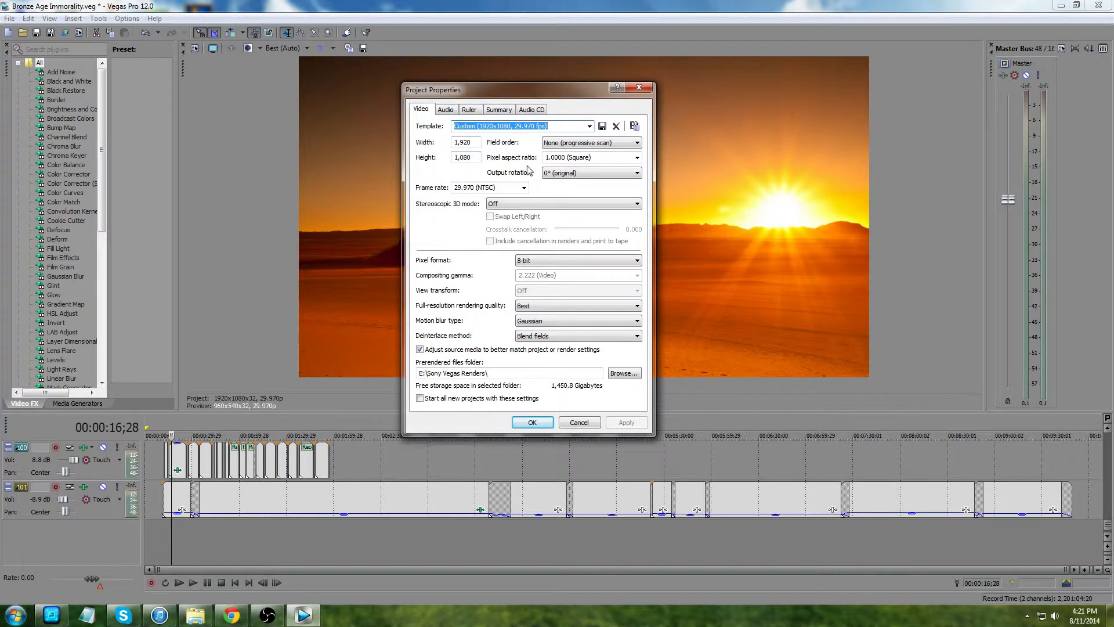
{"action": "left_click", "coordinate": [524, 188]}
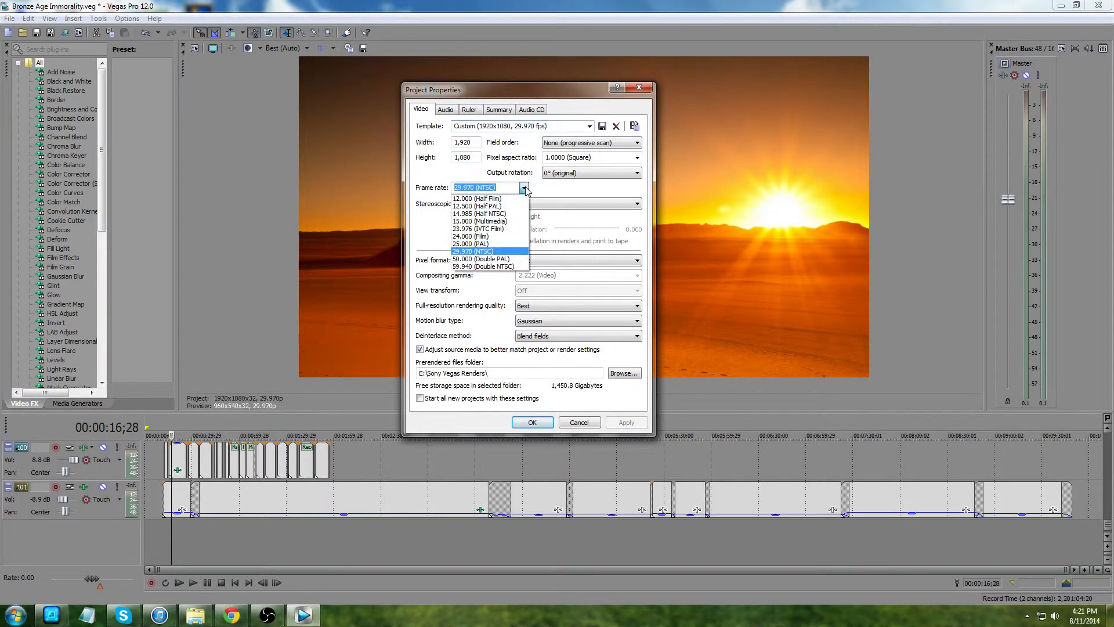
{"action": "left_click", "coordinate": [478, 252]}
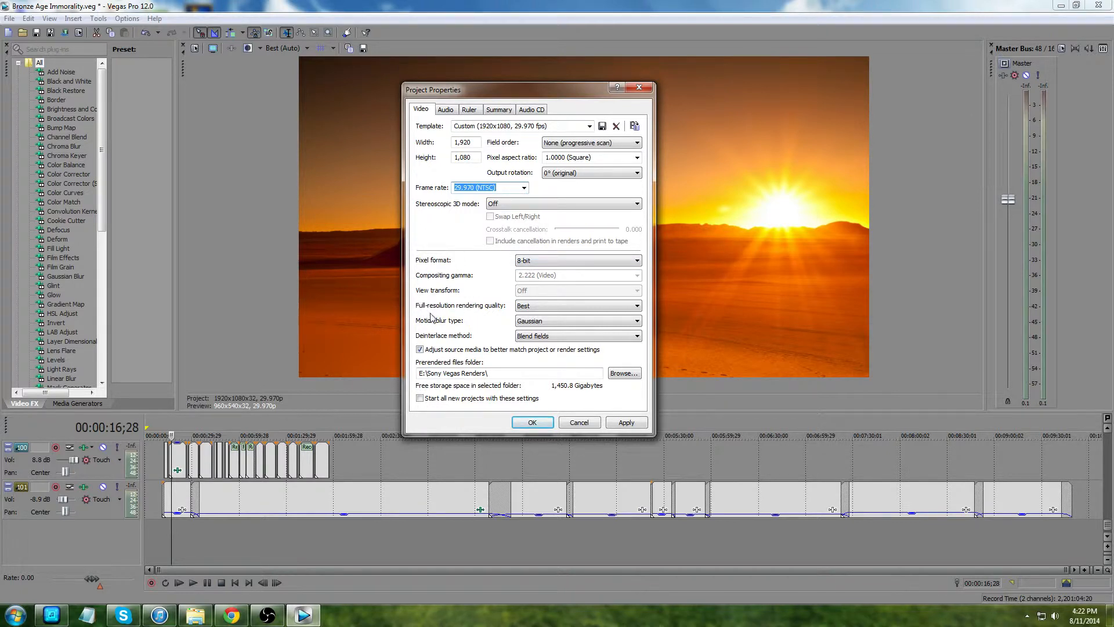
Set the project's full-resolution rendering quality to Best and check the folder chosen for prerendered files.
{"action": "left_click", "coordinate": [543, 306]}
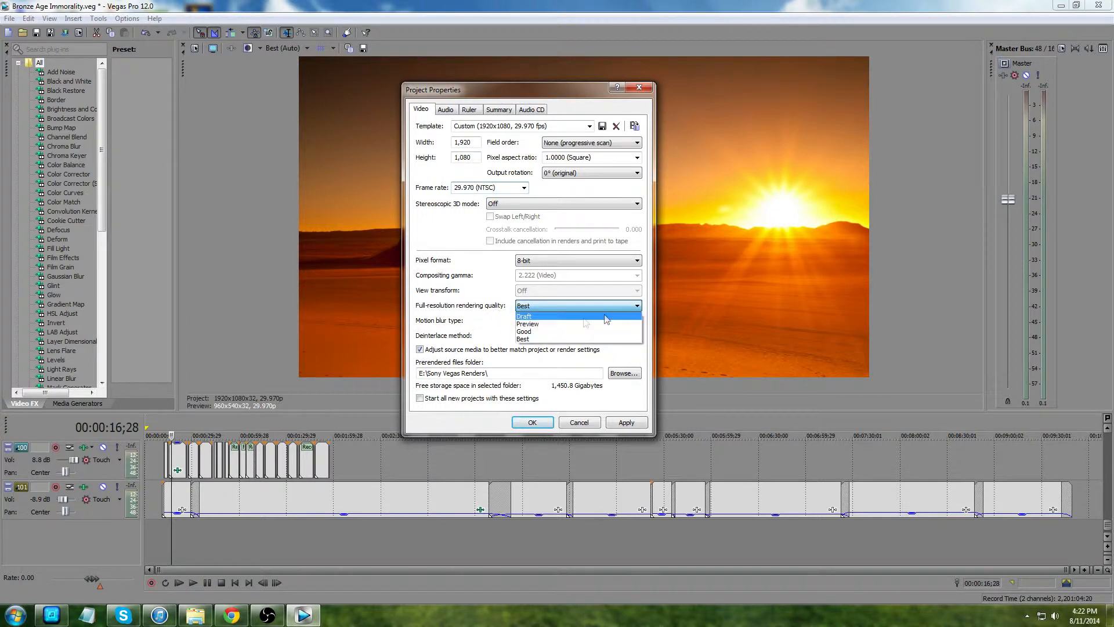
{"action": "left_click", "coordinate": [543, 309]}
{"action": "left_click", "coordinate": [544, 310]}
{"action": "left_click", "coordinate": [530, 339]}
{"action": "left_click", "coordinate": [530, 306]}
{"action": "left_click", "coordinate": [528, 341]}
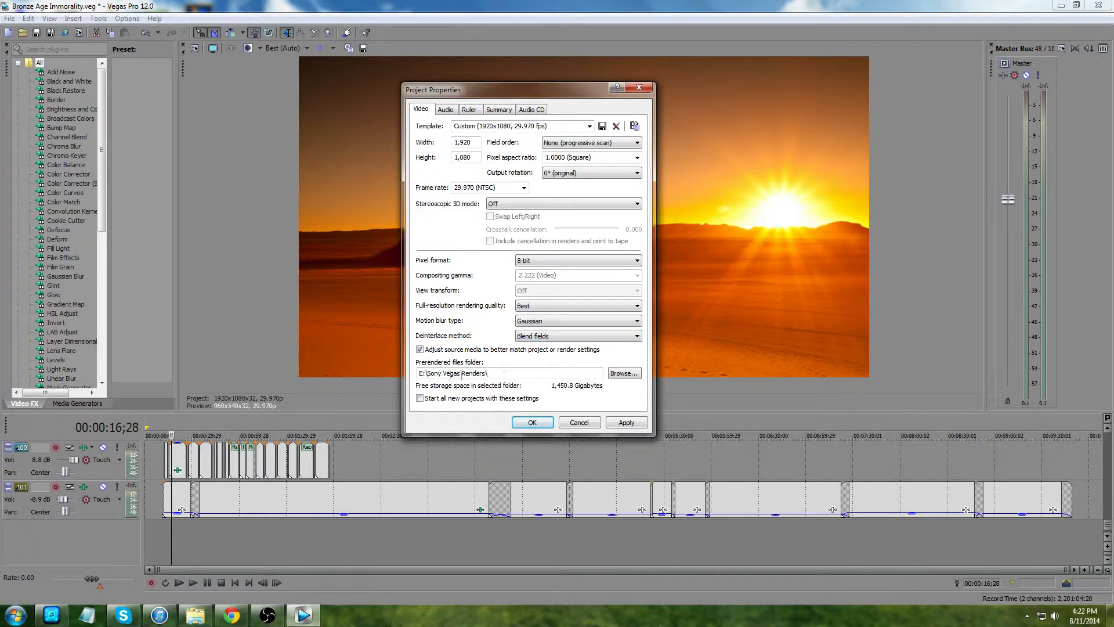
{"action": "left_click", "coordinate": [618, 376]}
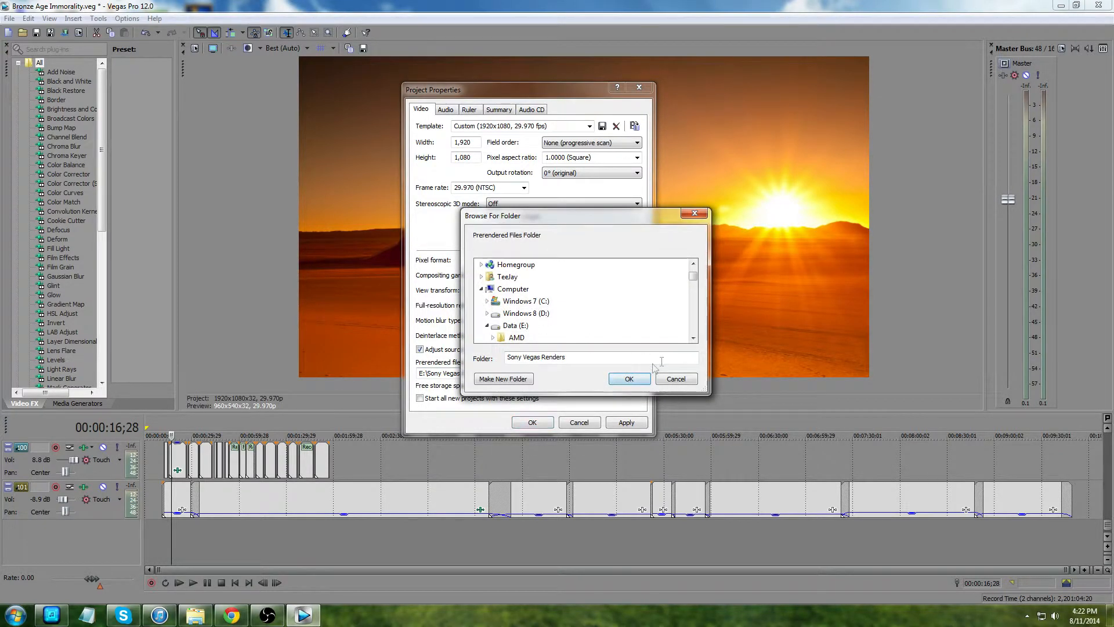
{"action": "left_click", "coordinate": [674, 379]}
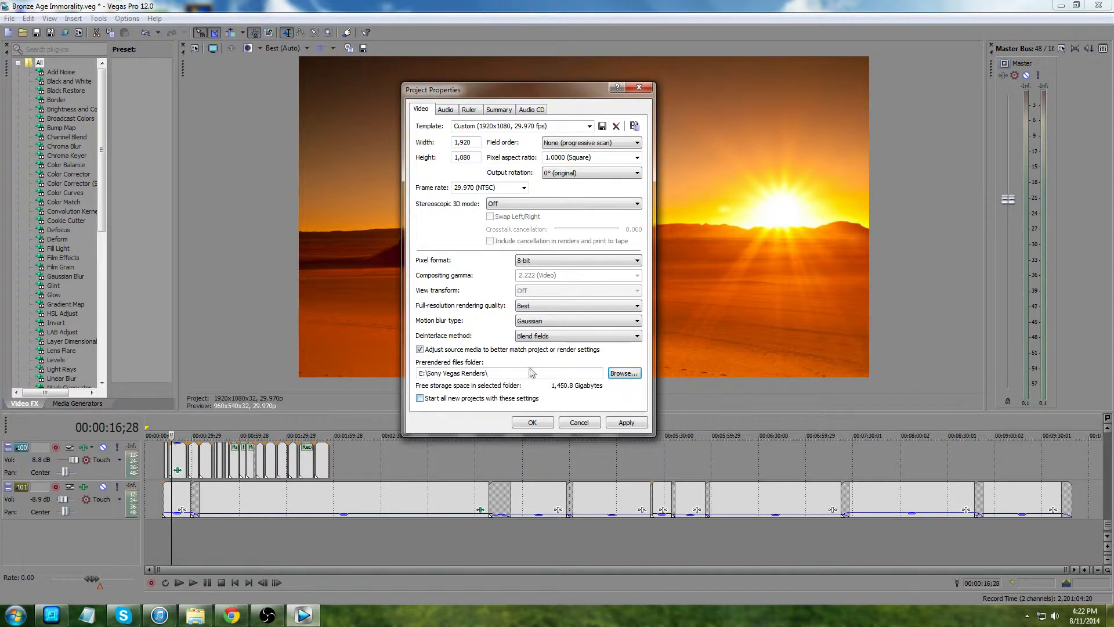
Set the project's audio resample and stretch quality to Best and apply the change.
{"action": "left_click", "coordinate": [444, 110]}
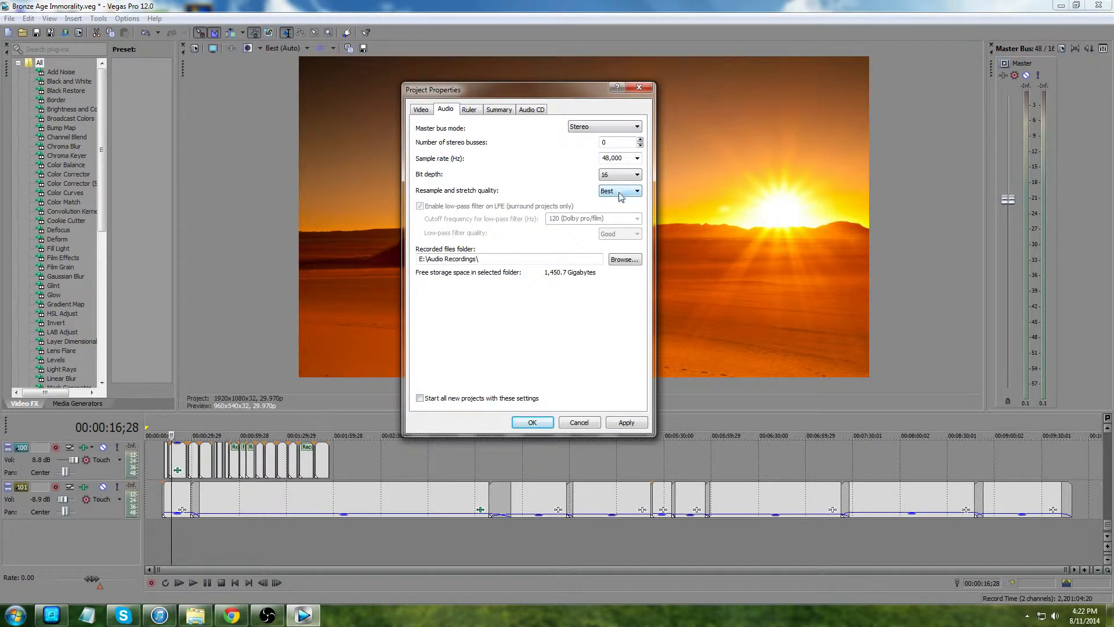
{"action": "left_click", "coordinate": [636, 191]}
{"action": "left_click", "coordinate": [610, 215]}
{"action": "left_click", "coordinate": [639, 193]}
{"action": "left_click", "coordinate": [639, 192]}
{"action": "left_click", "coordinate": [638, 193]}
{"action": "left_click", "coordinate": [637, 193]}
{"action": "left_click", "coordinate": [637, 192]}
{"action": "left_click", "coordinate": [622, 212]}
{"action": "left_click", "coordinate": [638, 192]}
{"action": "left_click", "coordinate": [610, 201]}
{"action": "left_click", "coordinate": [631, 423]}
Choose an audio sample rate of 48,000 Hz, review the video properties and accept the project properties.
{"action": "left_click", "coordinate": [637, 158]}
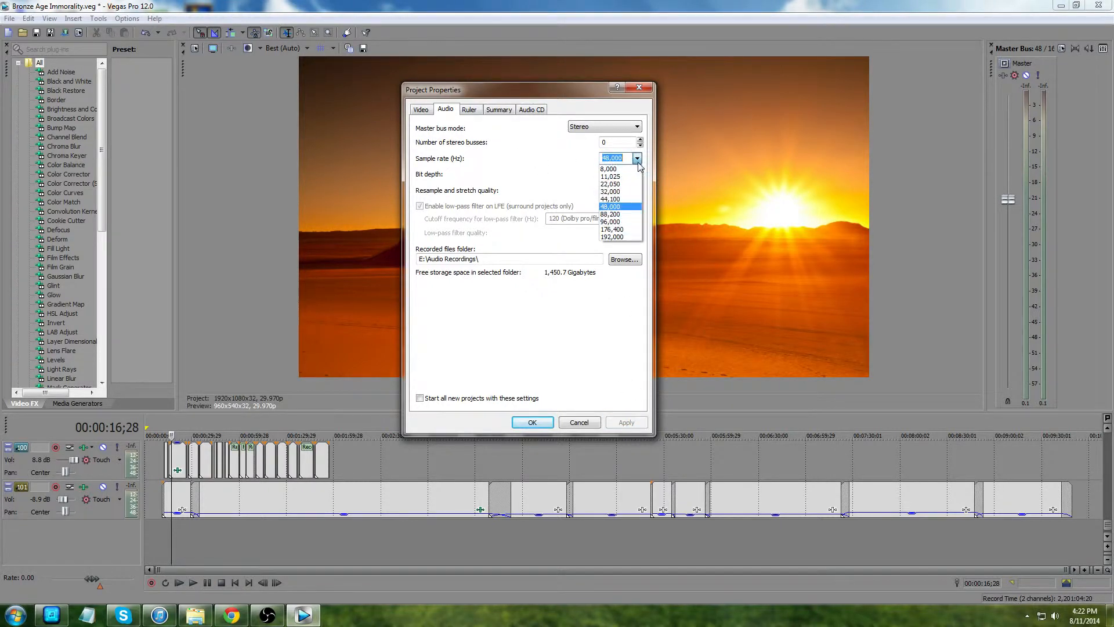
{"action": "left_click", "coordinate": [610, 207]}
{"action": "left_click_drag", "start_coordinate": [543, 92], "coordinate": [522, 97]}
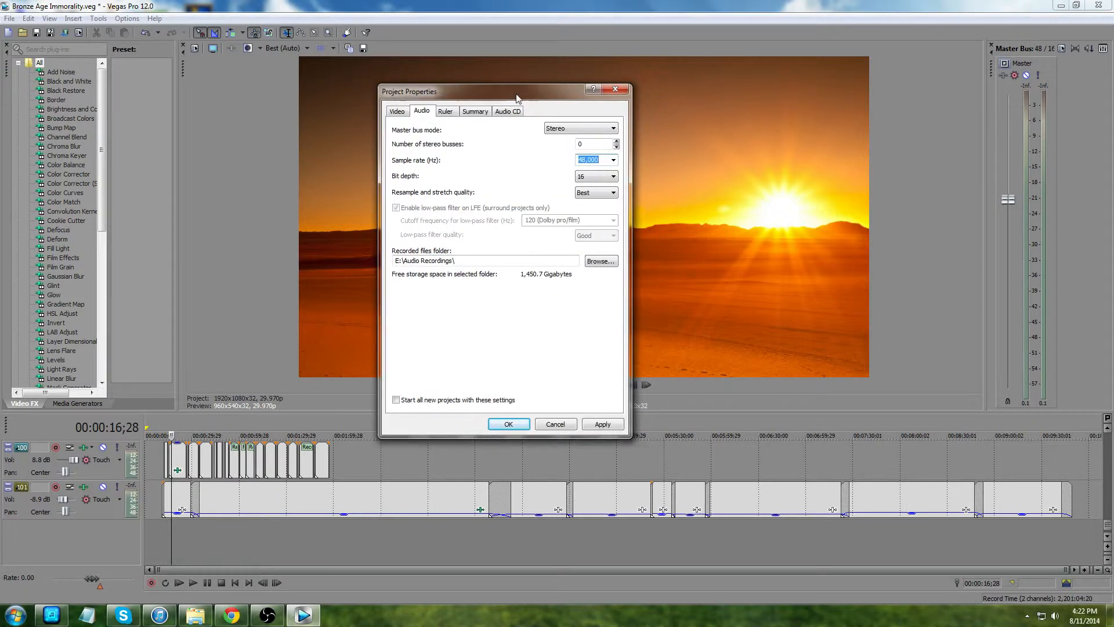
{"action": "left_click_drag", "start_coordinate": [529, 99], "coordinate": [551, 79]}
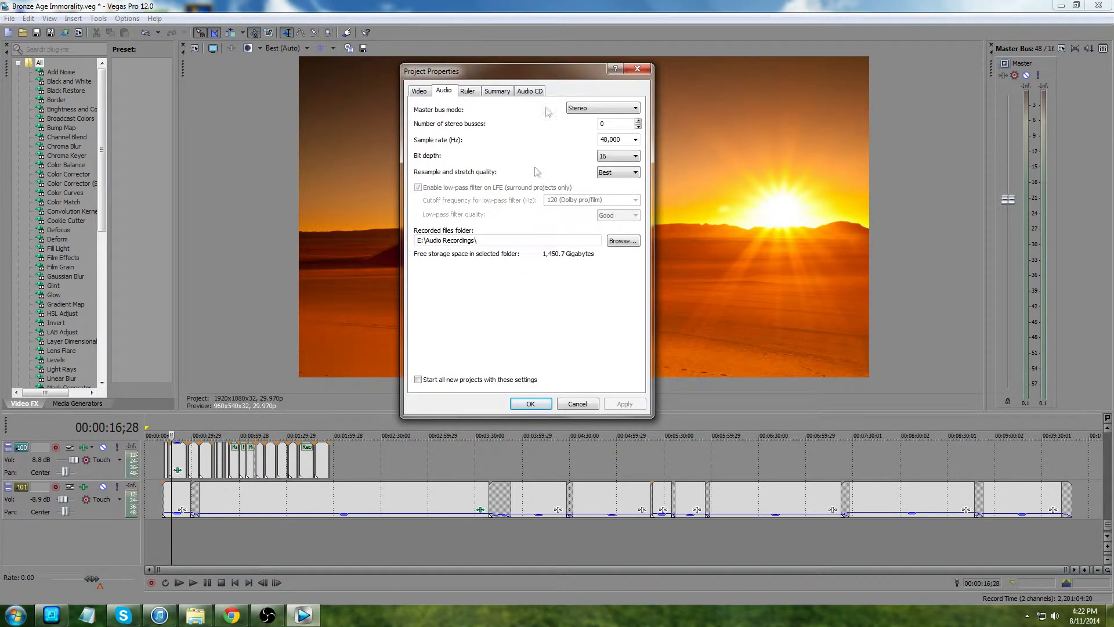
{"action": "left_click", "coordinate": [421, 91]}
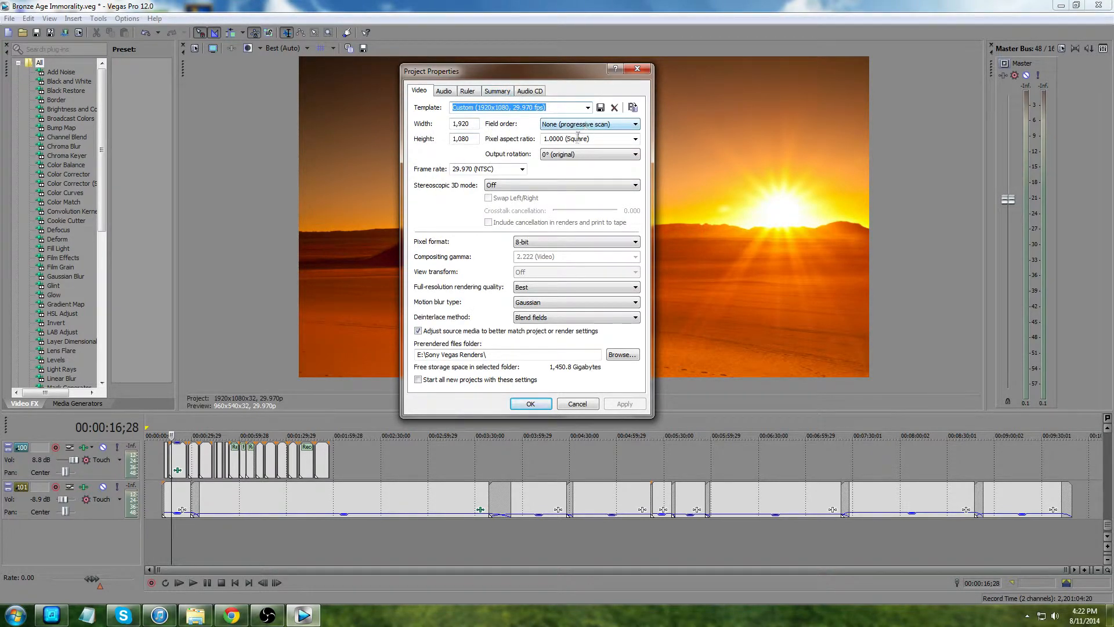
{"action": "left_click", "coordinate": [530, 403]}
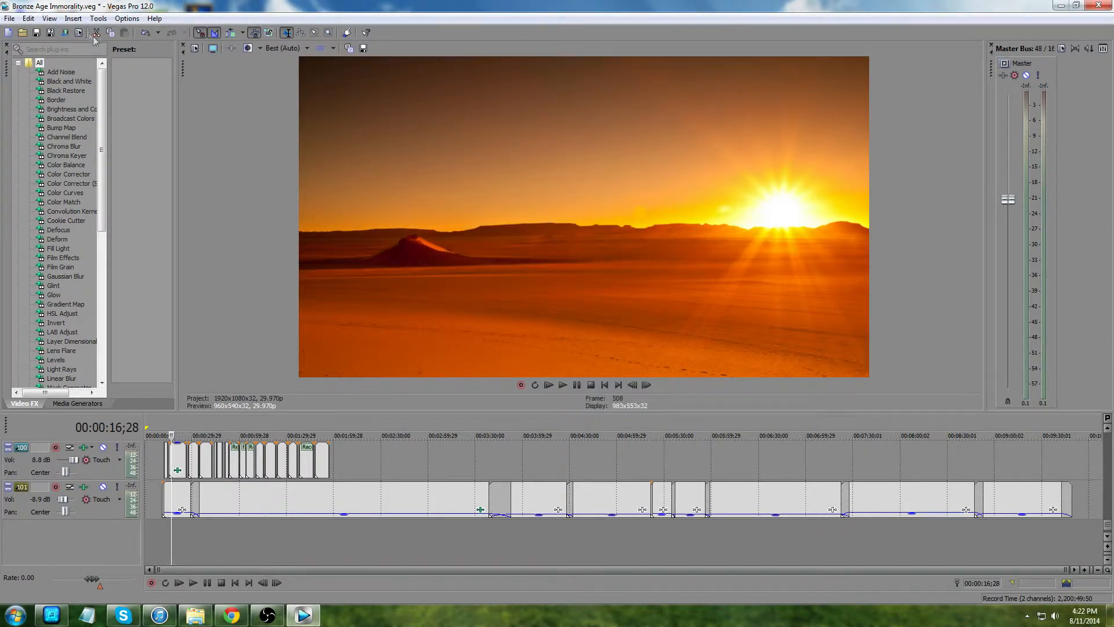
In the video preferences, set GPU acceleration of video processing to Advanced Micro Devices, Inc. (Pitcairn) and accept the preferences.
{"action": "left_click", "coordinate": [127, 19]}
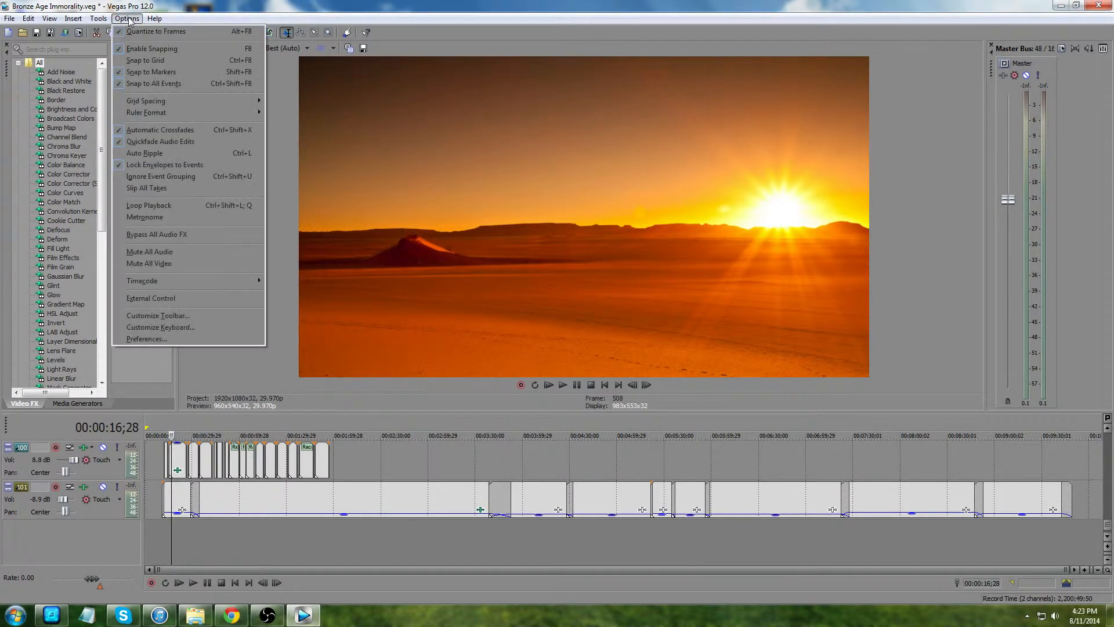
{"action": "left_click", "coordinate": [145, 341]}
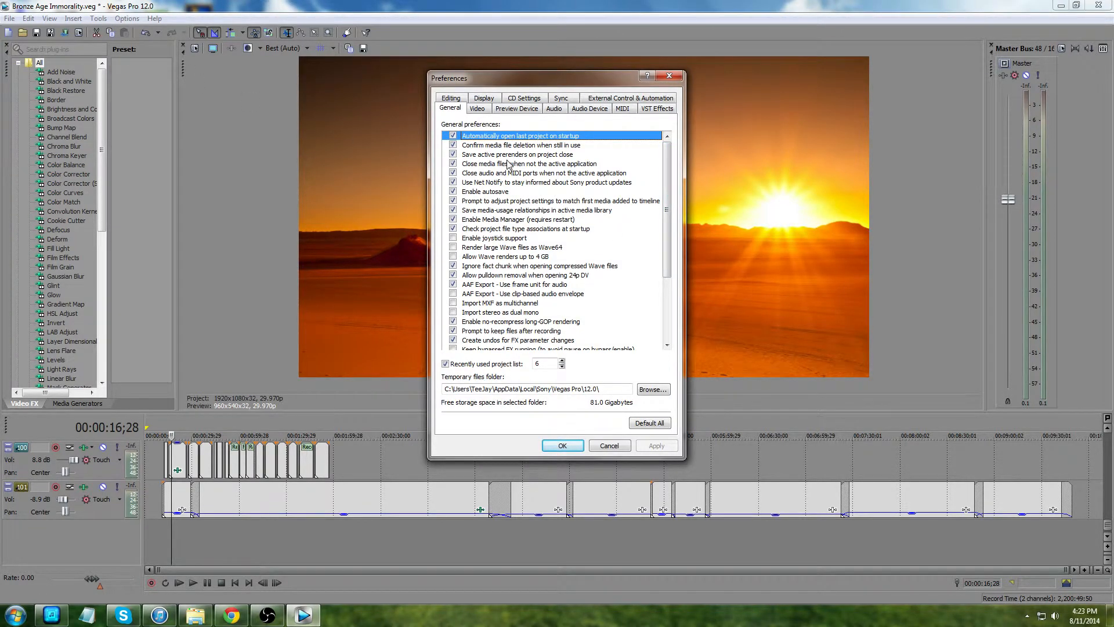
{"action": "left_click", "coordinate": [485, 111]}
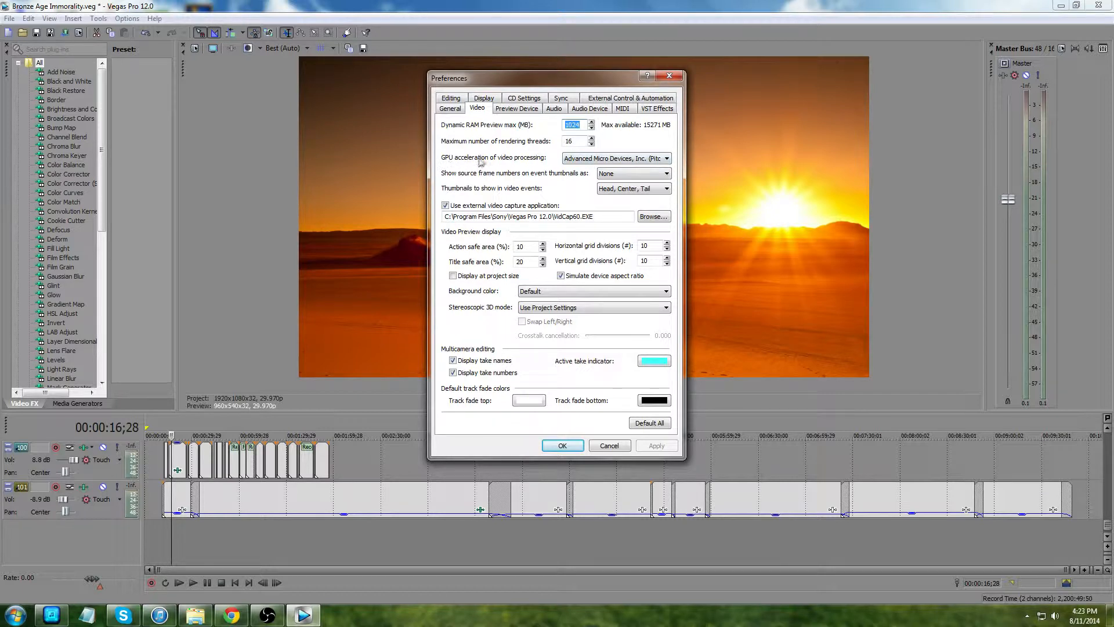
{"action": "left_click", "coordinate": [634, 160]}
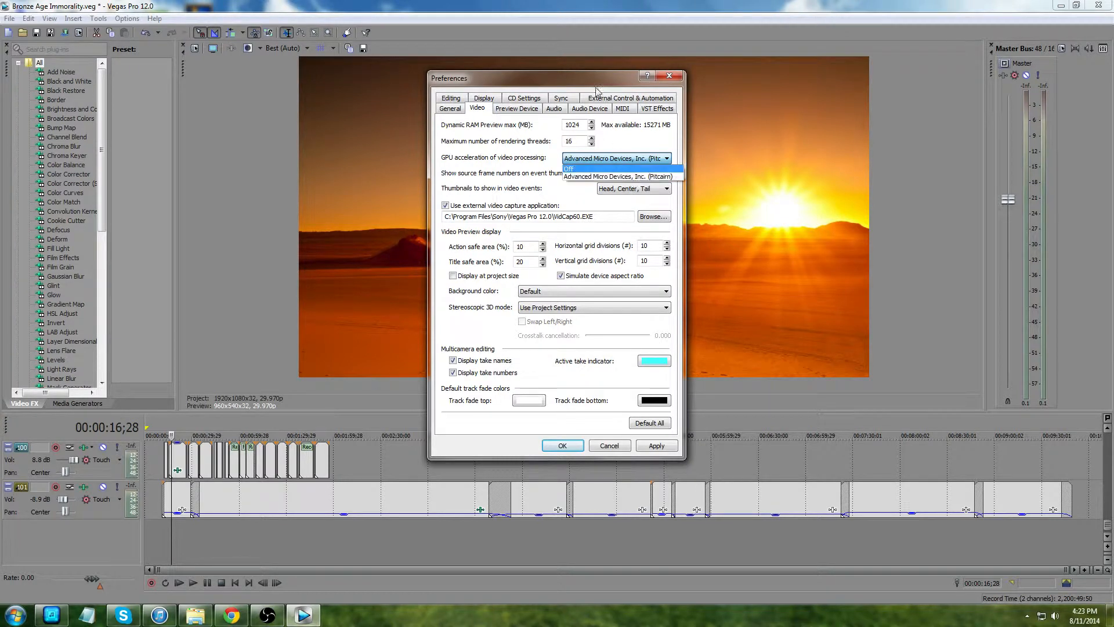
{"action": "left_click", "coordinate": [631, 175]}
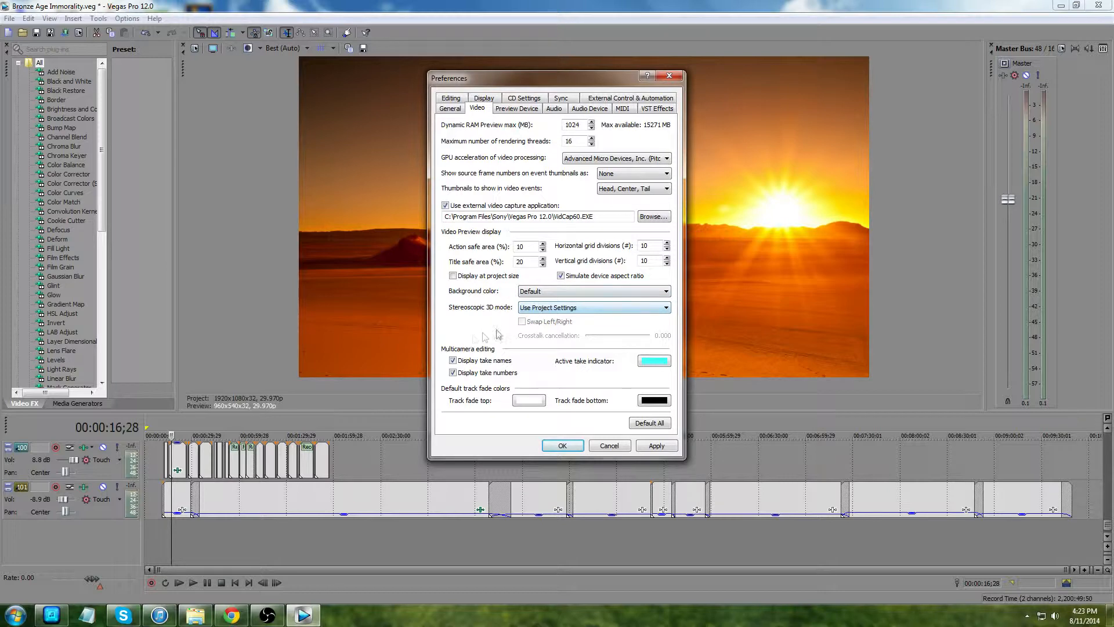
{"action": "left_click", "coordinate": [452, 110]}
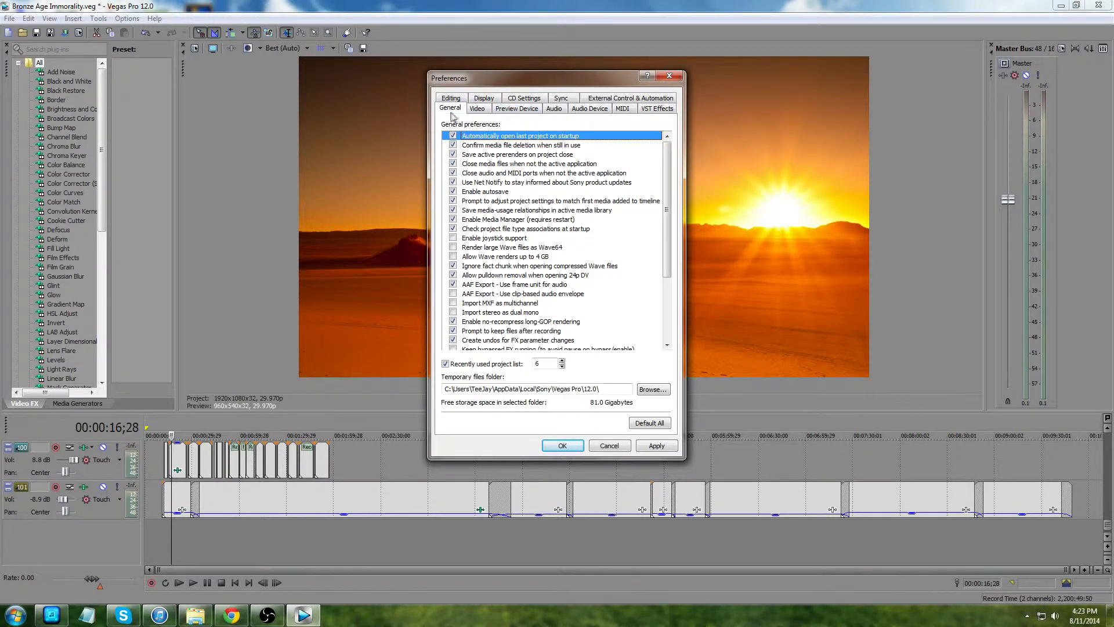
{"action": "left_click", "coordinate": [477, 109]}
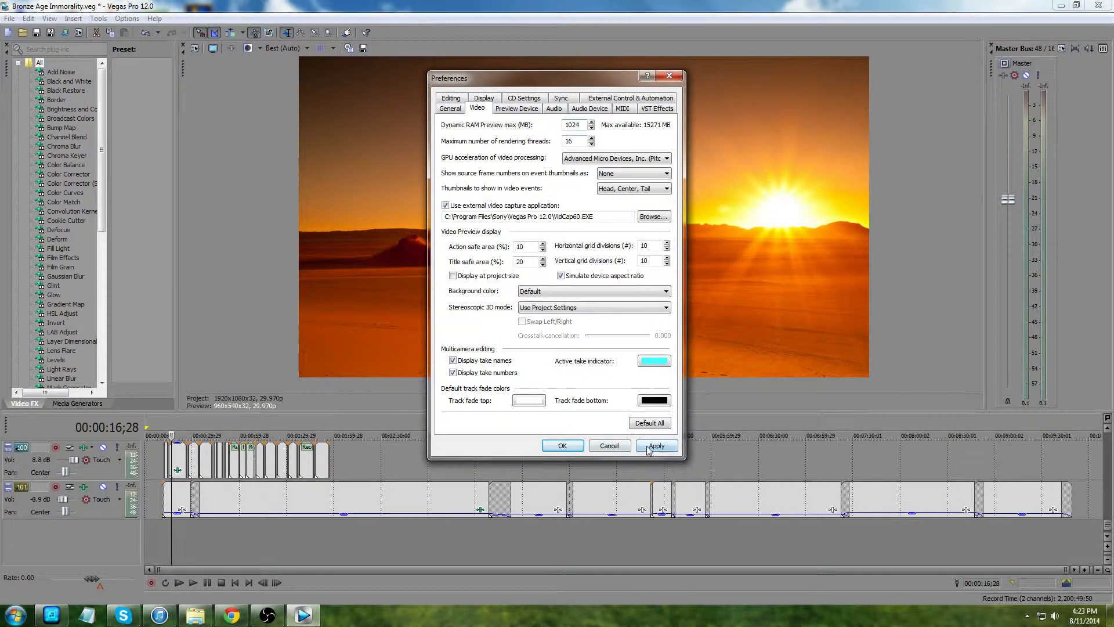
{"action": "left_click", "coordinate": [562, 445]}
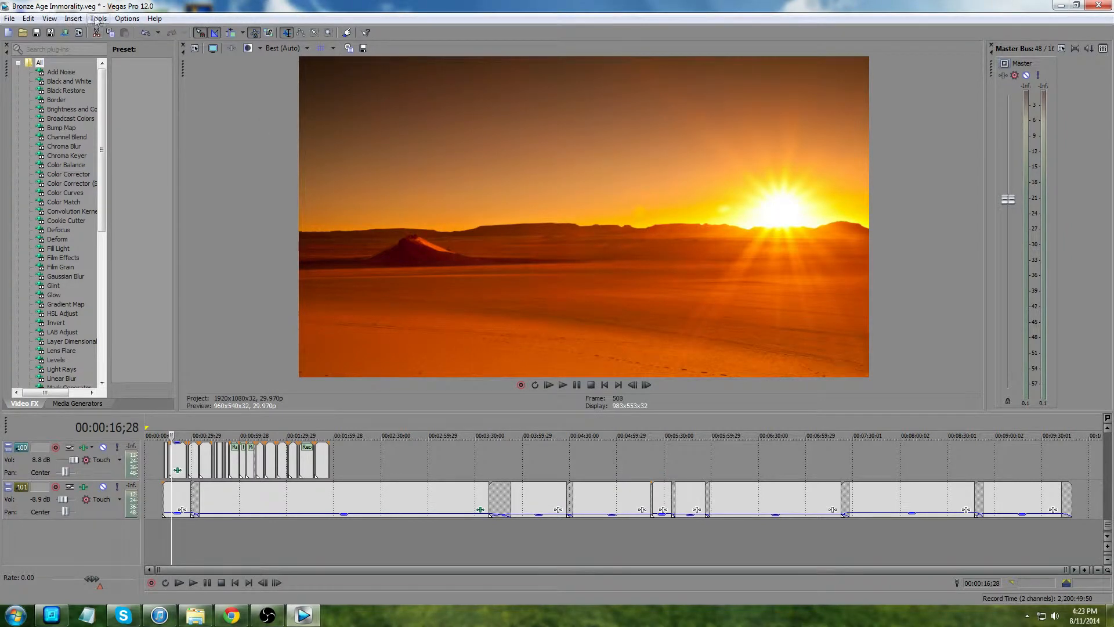
Start rendering the project, show all output formats and select the Sony AVC/MVC template Memory Stick QVGA - 1128 Kbps.
{"action": "left_click", "coordinate": [9, 18]}
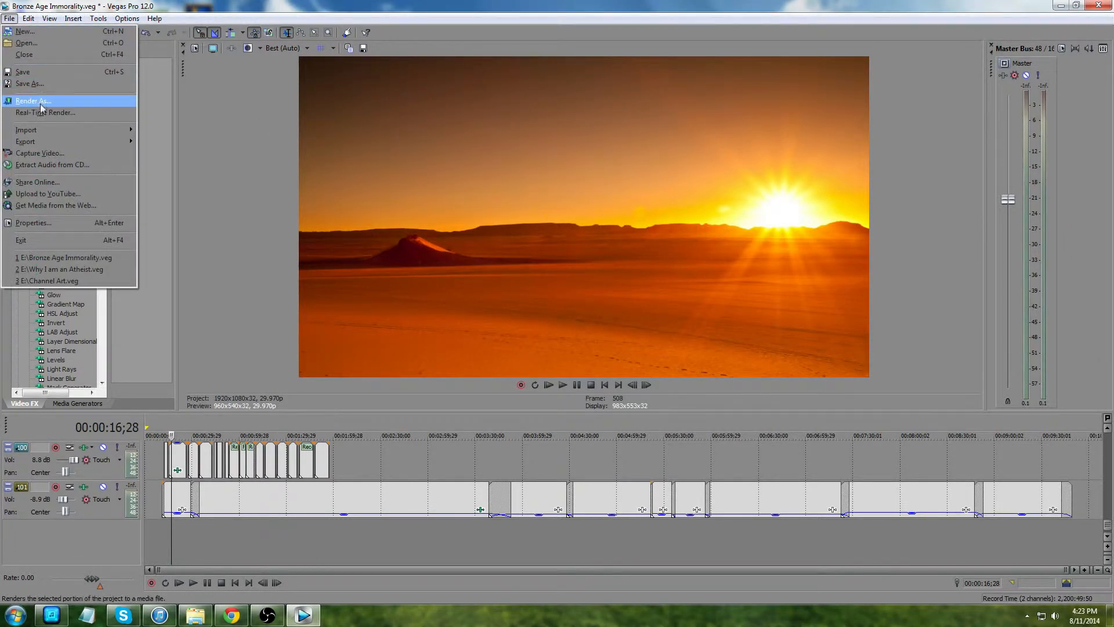
{"action": "left_click", "coordinate": [40, 101]}
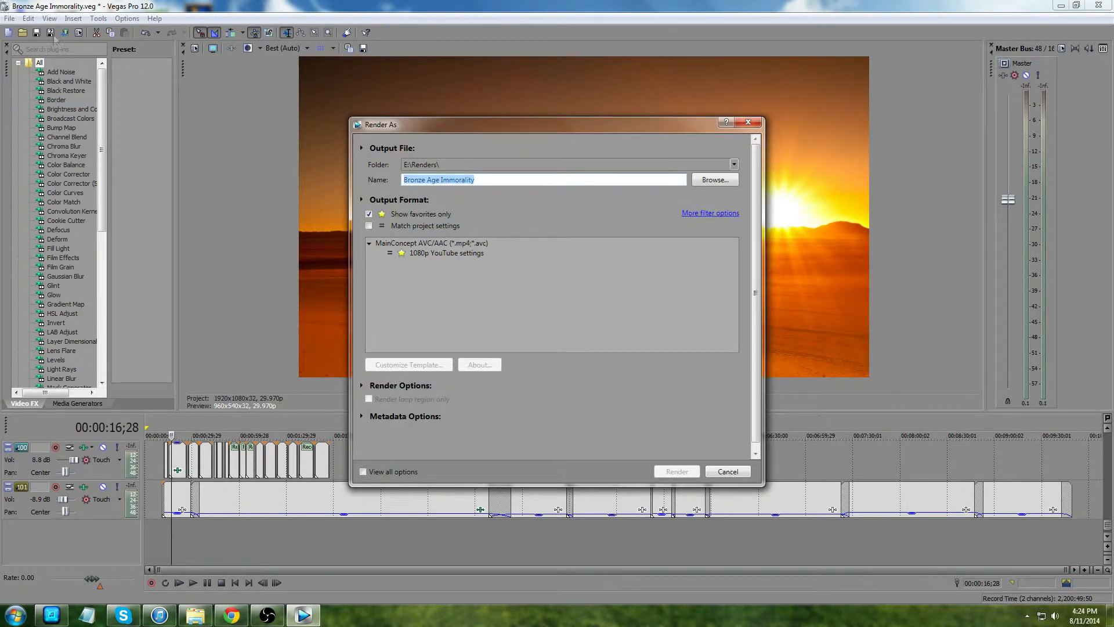
{"action": "left_click", "coordinate": [369, 214]}
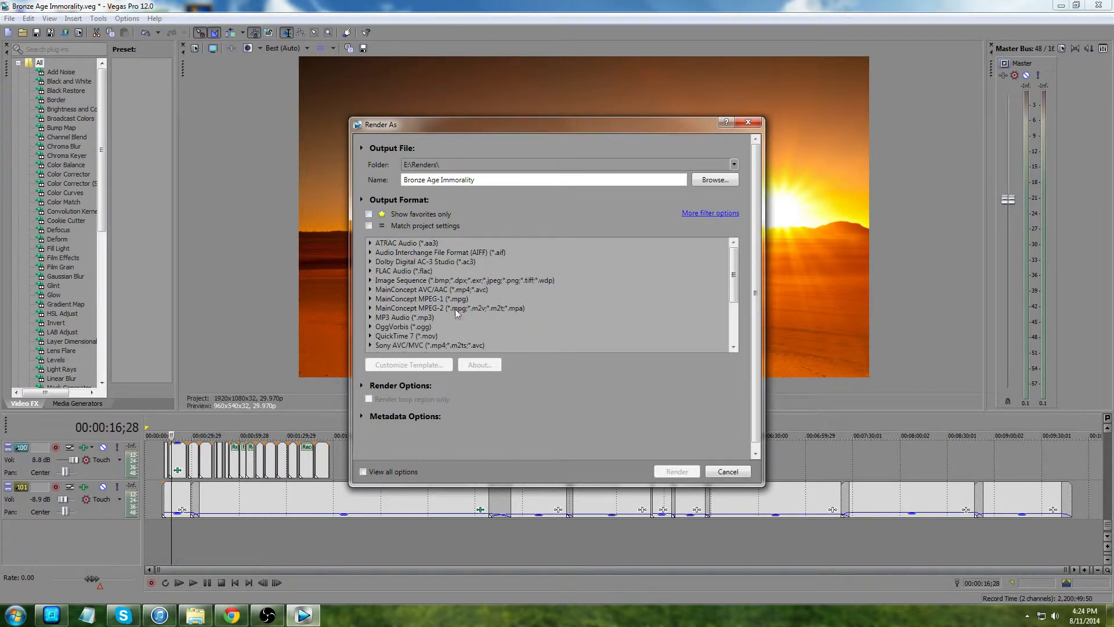
{"action": "left_click", "coordinate": [382, 346]}
{"action": "left_click", "coordinate": [370, 345]}
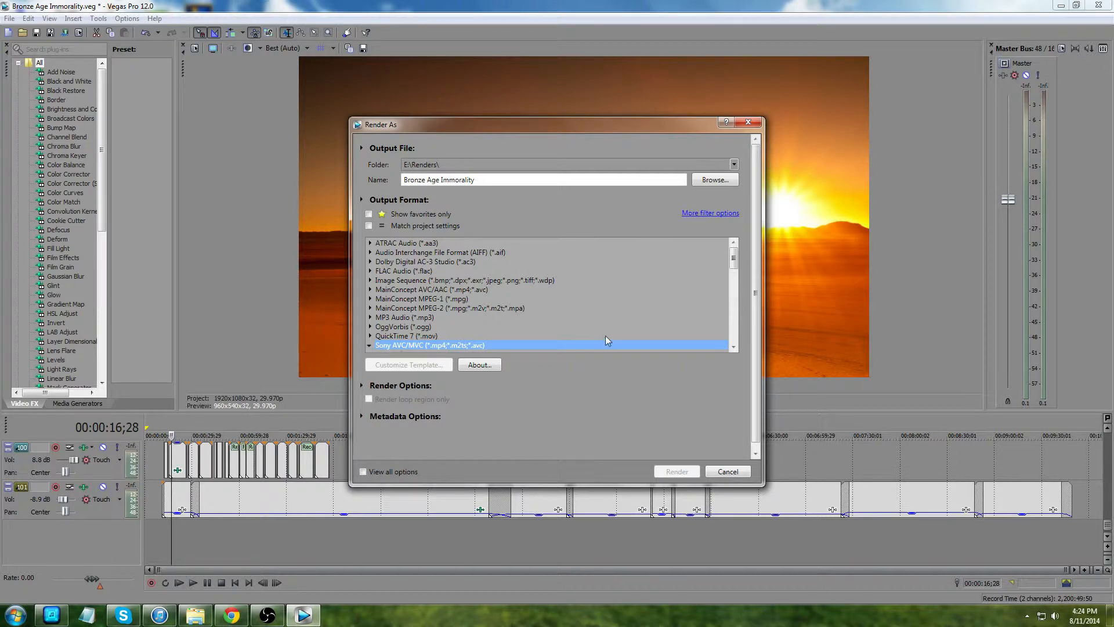
{"action": "left_click", "coordinate": [734, 347]}
{"action": "left_click", "coordinate": [734, 347]}
{"action": "left_click", "coordinate": [458, 321]}
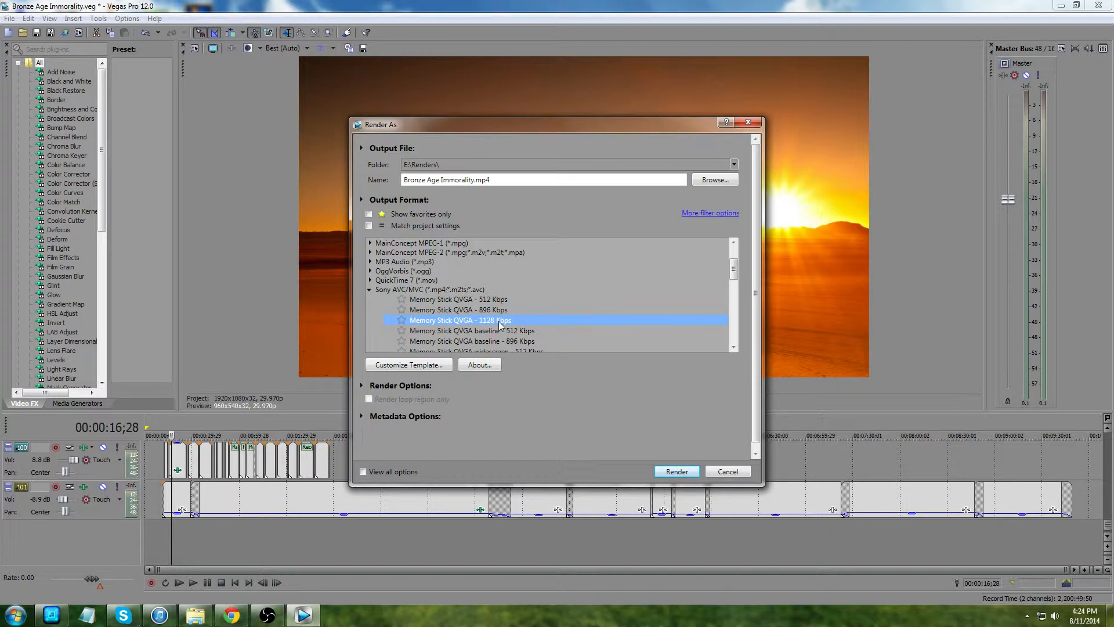
Customize the render template with the AVC video format and the High definition (1920x1080) frame size.
{"action": "left_click", "coordinate": [428, 365]}
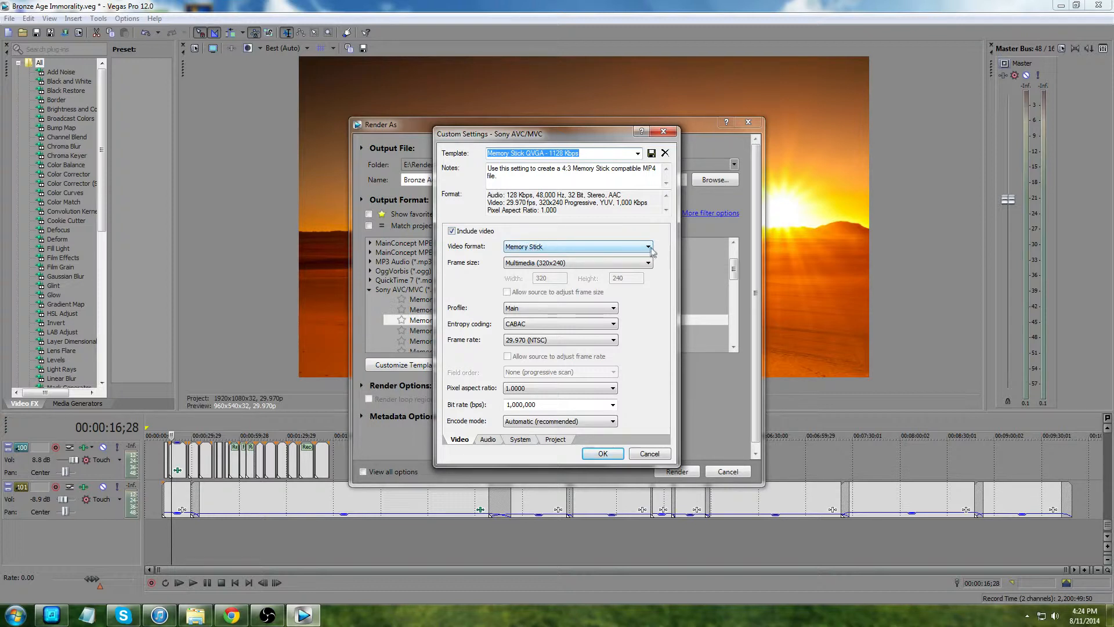
{"action": "left_click", "coordinate": [539, 254]}
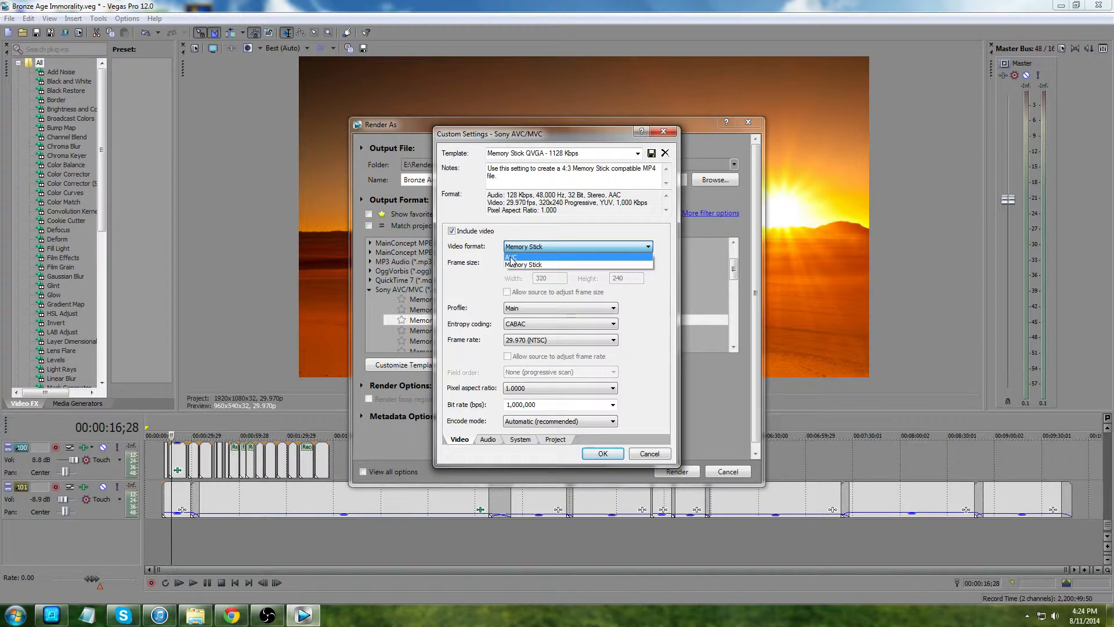
{"action": "left_click", "coordinate": [511, 258]}
{"action": "left_click", "coordinate": [533, 265]}
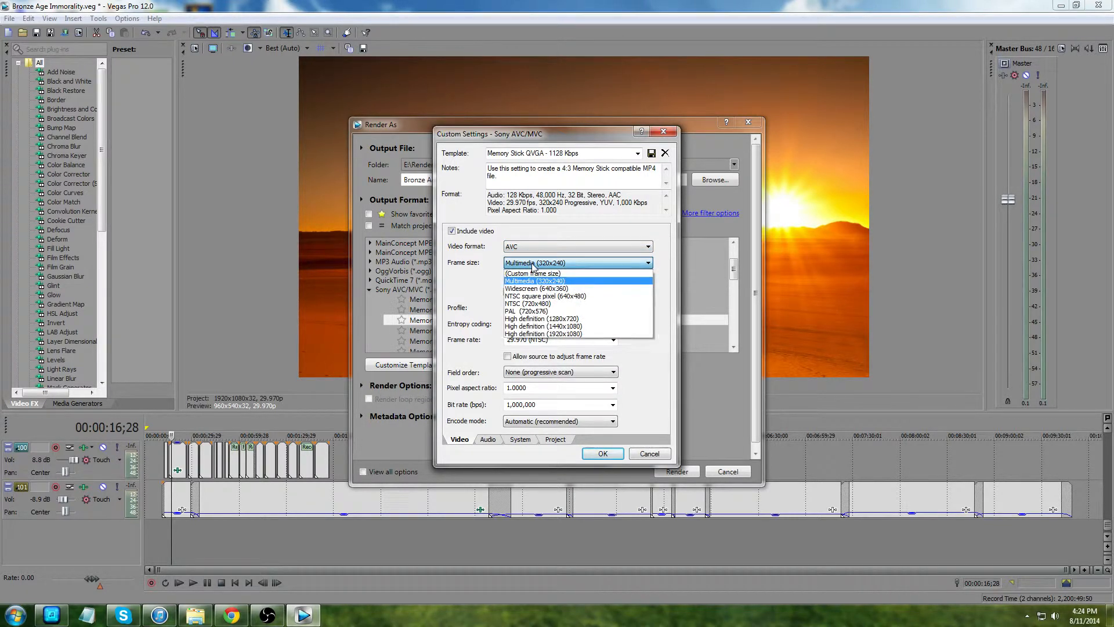
{"action": "left_click", "coordinate": [563, 334]}
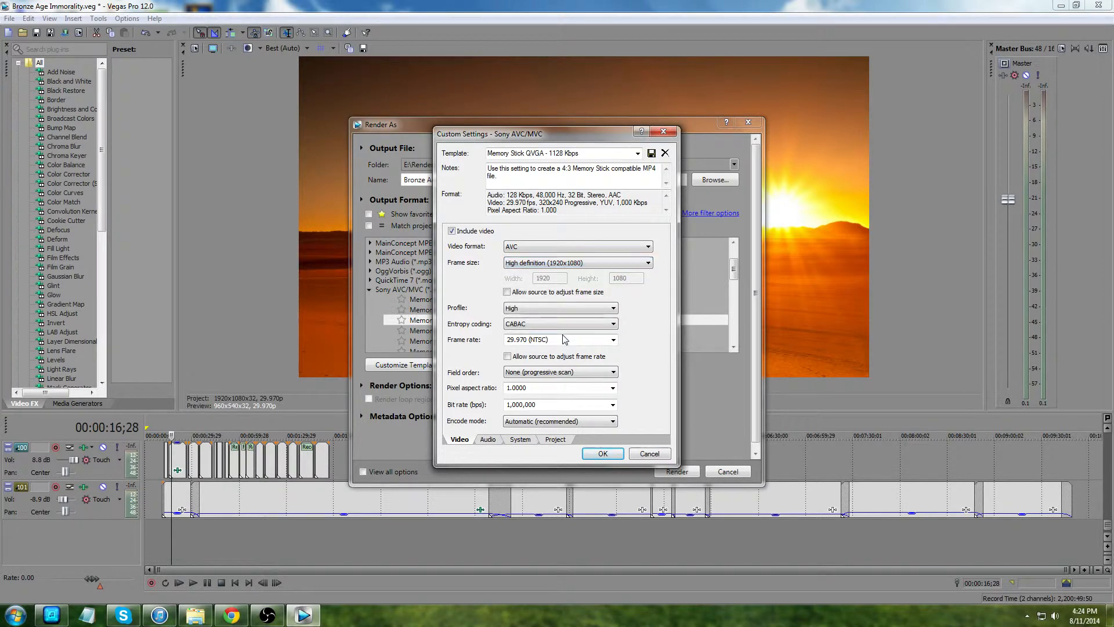
Choose the High definition (1920x1080) frame size and the High profile for the video.
{"action": "left_click", "coordinate": [585, 266]}
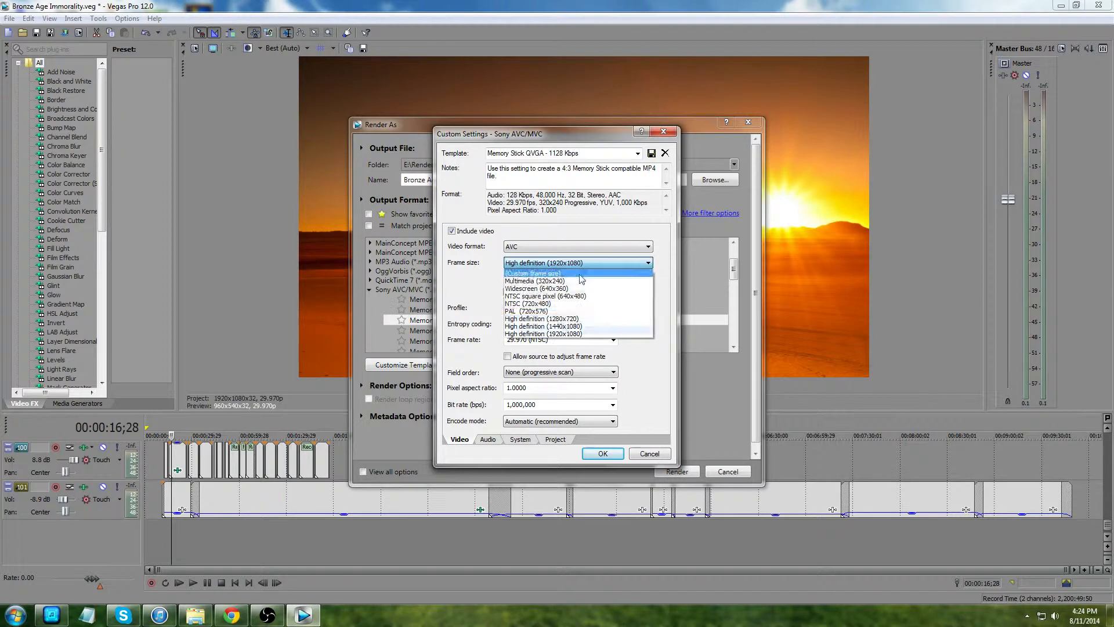
{"action": "left_click", "coordinate": [560, 333]}
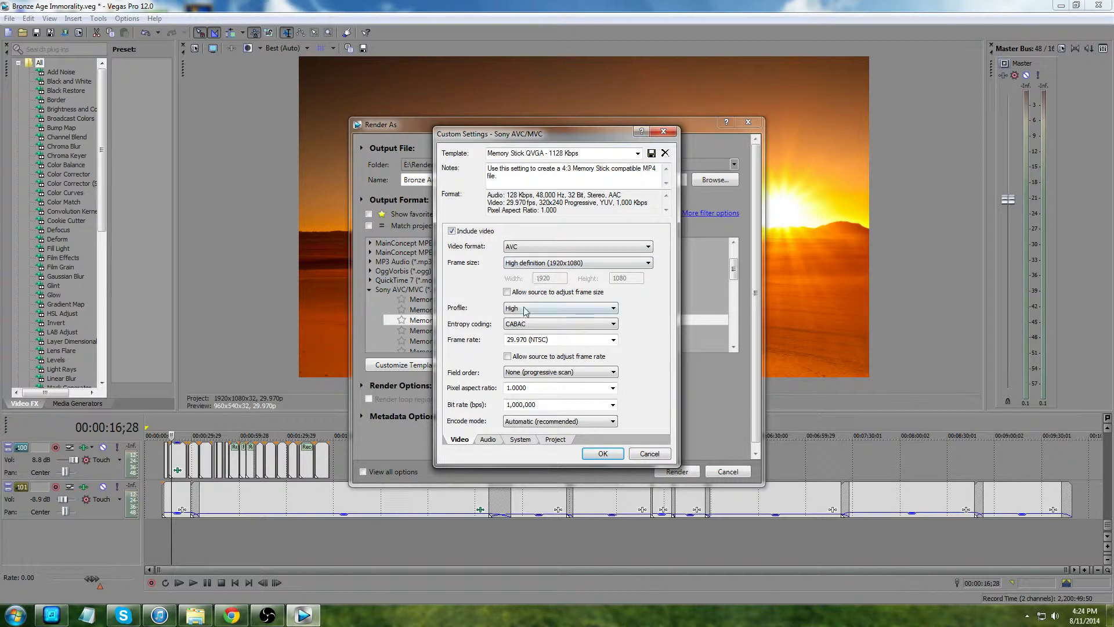
{"action": "left_click", "coordinate": [529, 312]}
{"action": "left_click", "coordinate": [522, 319]}
{"action": "left_click", "coordinate": [522, 311]}
{"action": "left_click", "coordinate": [518, 319]}
Set the entropy coding to CABAC and the frame rate to 29.970 (NTSC).
{"action": "left_click", "coordinate": [547, 325]}
{"action": "left_click", "coordinate": [526, 340]}
{"action": "left_click", "coordinate": [613, 340]}
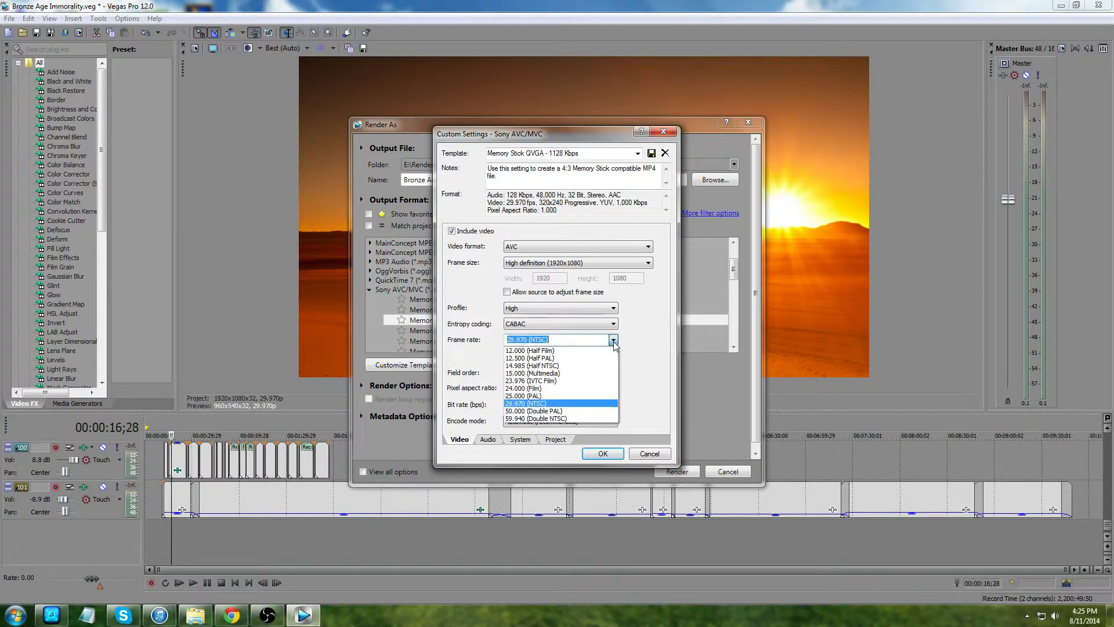
{"action": "left_click", "coordinate": [528, 403]}
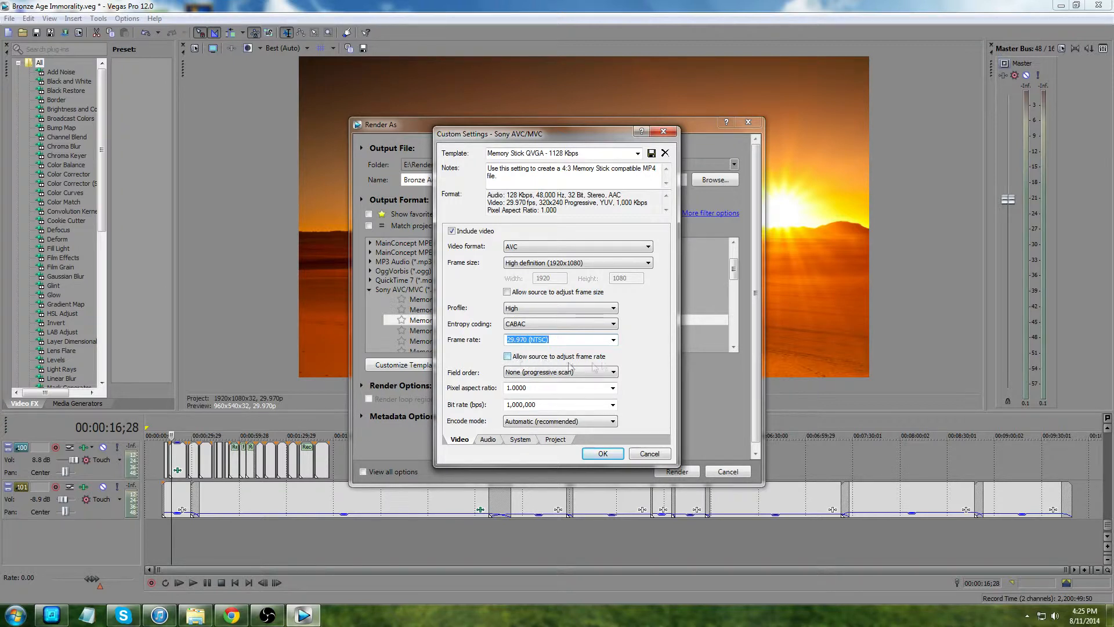
Set the field order to None (progressive scan) and the pixel aspect ratio to 1.0000.
{"action": "left_click", "coordinate": [551, 373]}
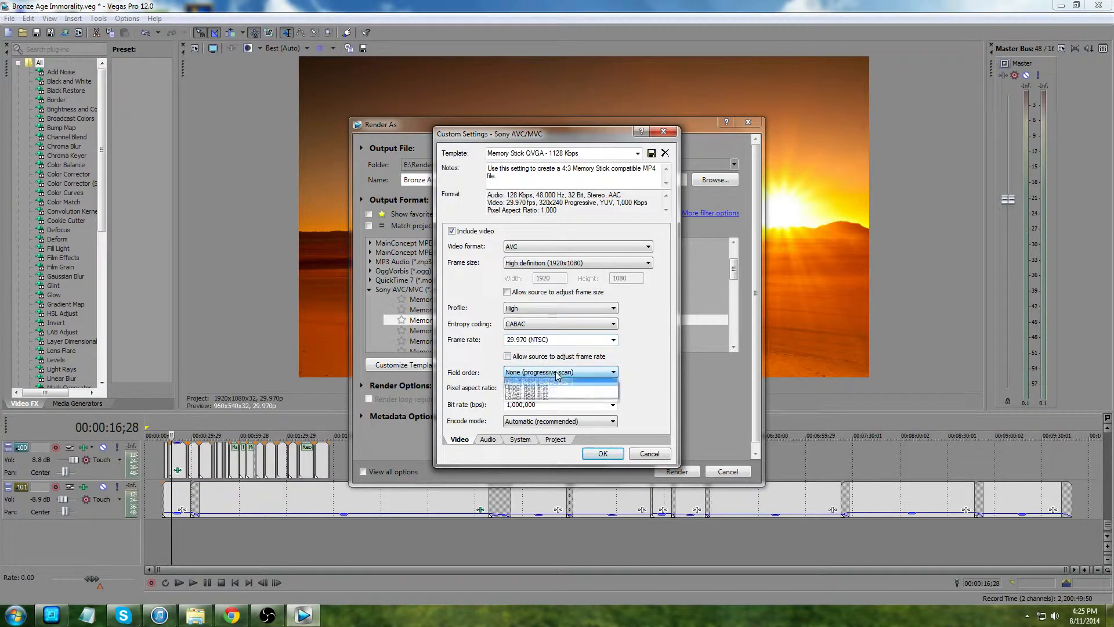
{"action": "left_click", "coordinate": [521, 383]}
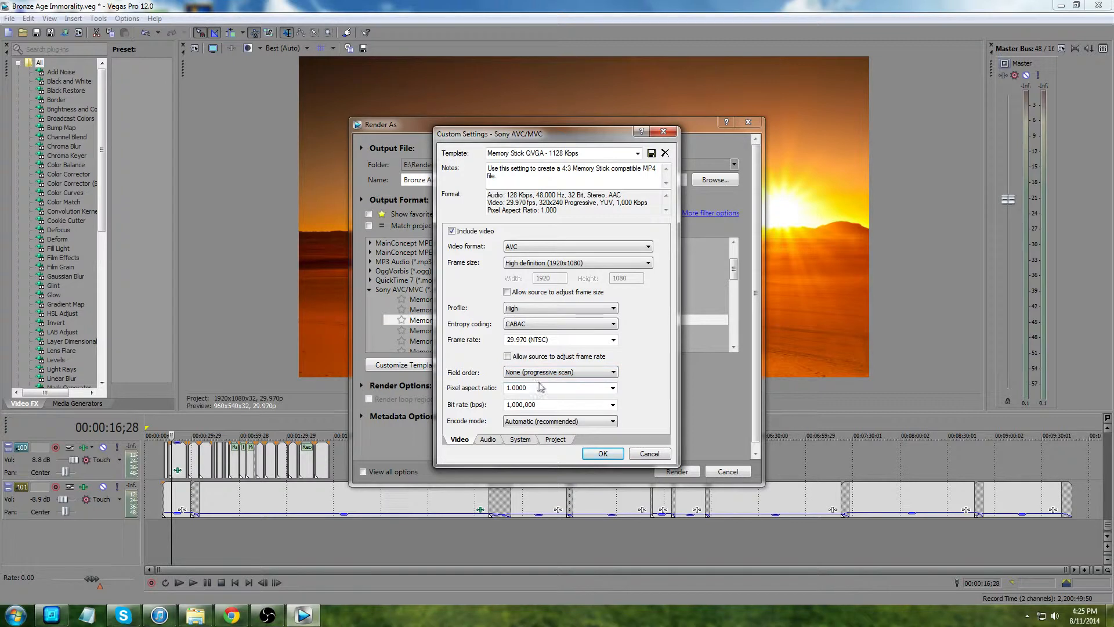
{"action": "left_click", "coordinate": [612, 387]}
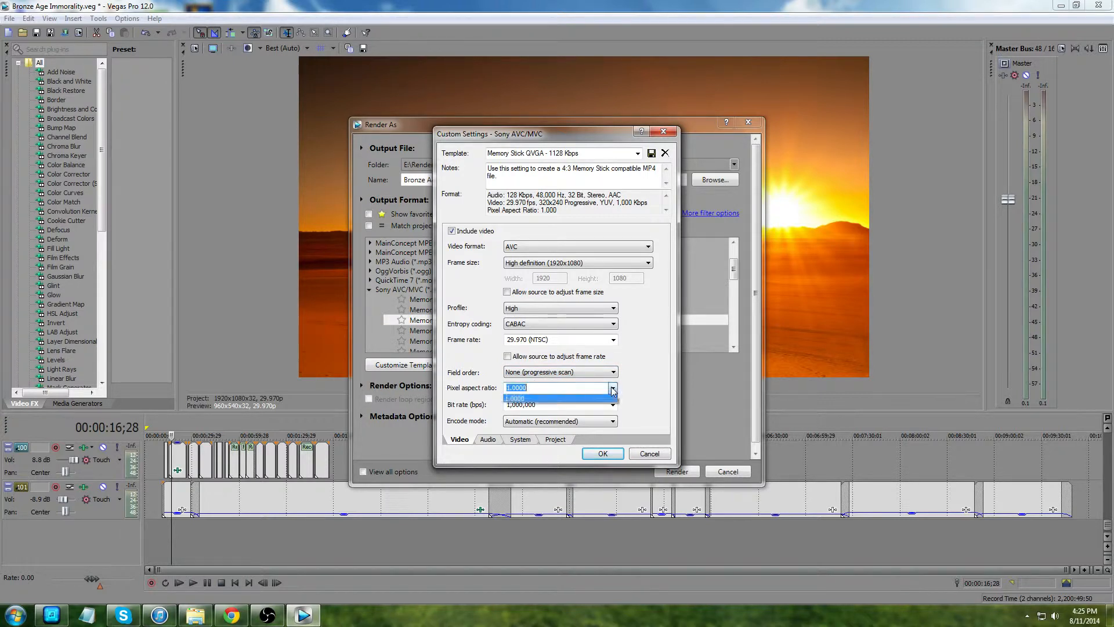
{"action": "left_click", "coordinate": [527, 398]}
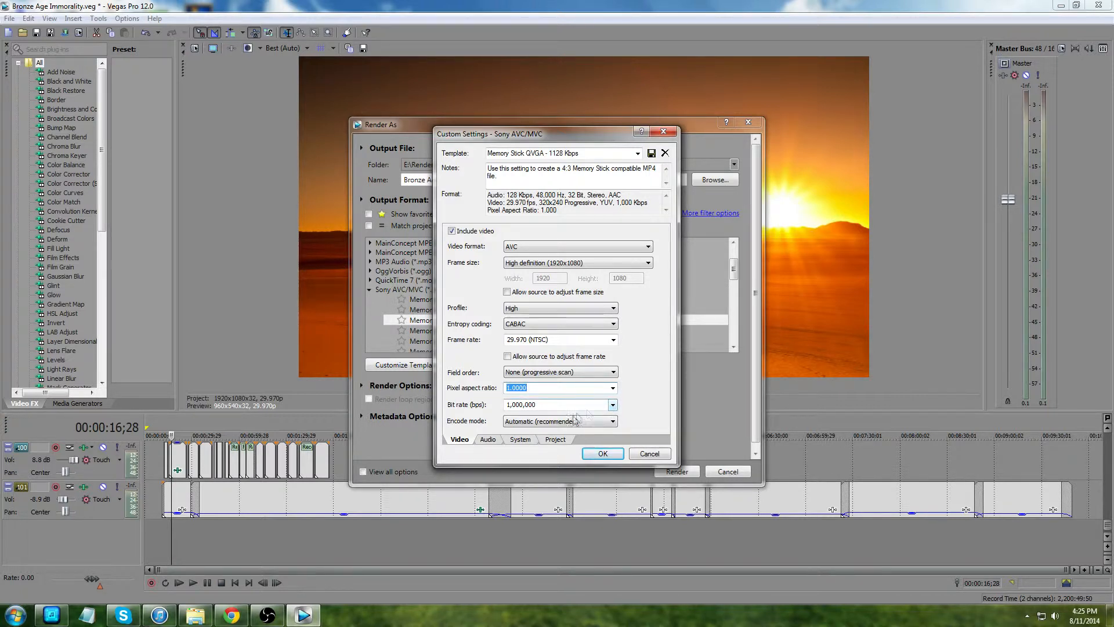
Check the GPU's availability for rendering in the template's system settings.
{"action": "left_click", "coordinate": [520, 439]}
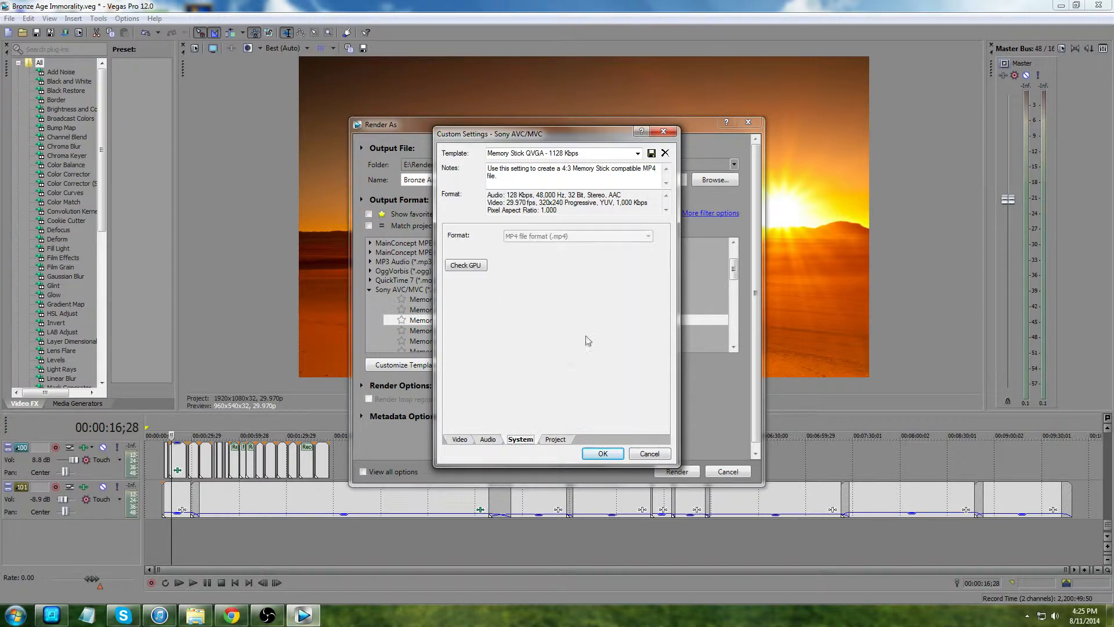
{"action": "left_click", "coordinate": [471, 271]}
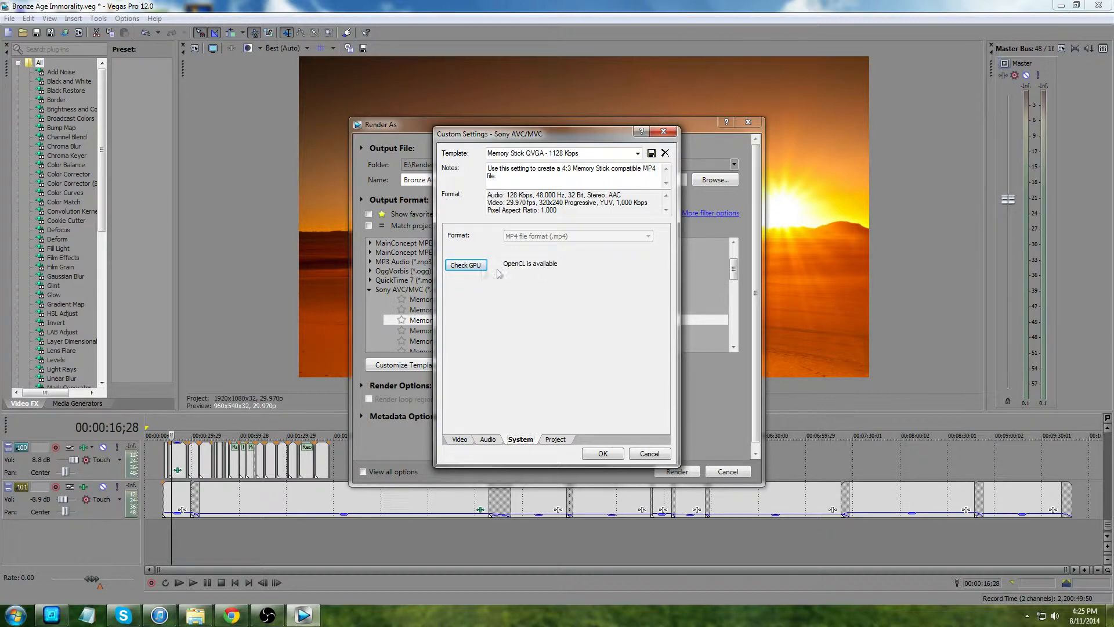
{"action": "left_click_drag", "start_coordinate": [563, 135], "coordinate": [547, 132]}
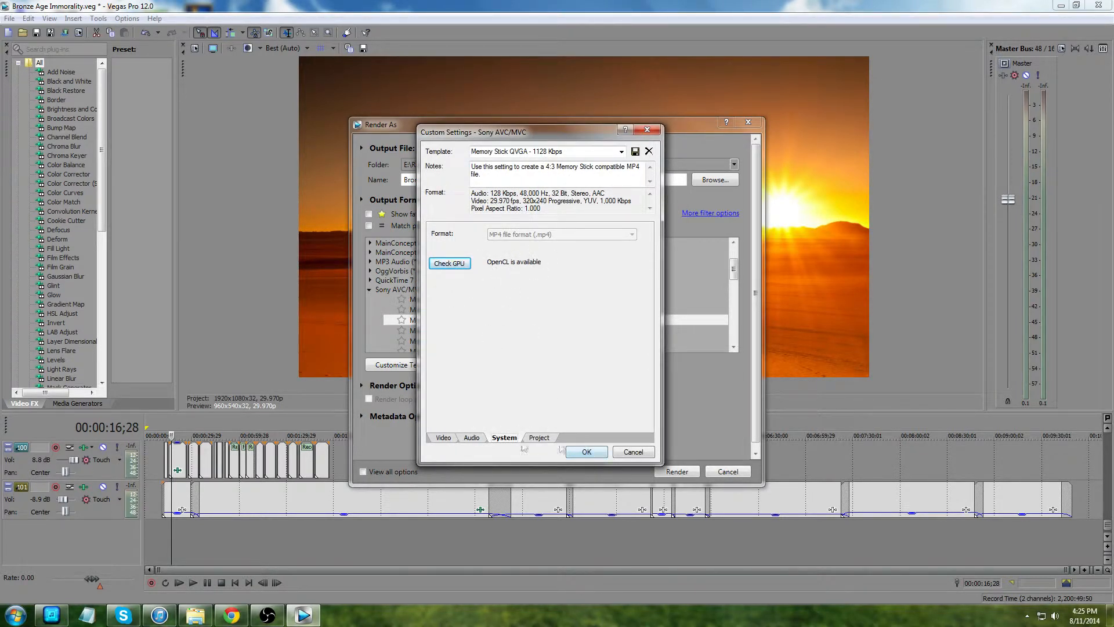
Set the video encode mode to Render using GPU if available and the video bit rate to 10,000,000 bps.
{"action": "left_click", "coordinate": [448, 441]}
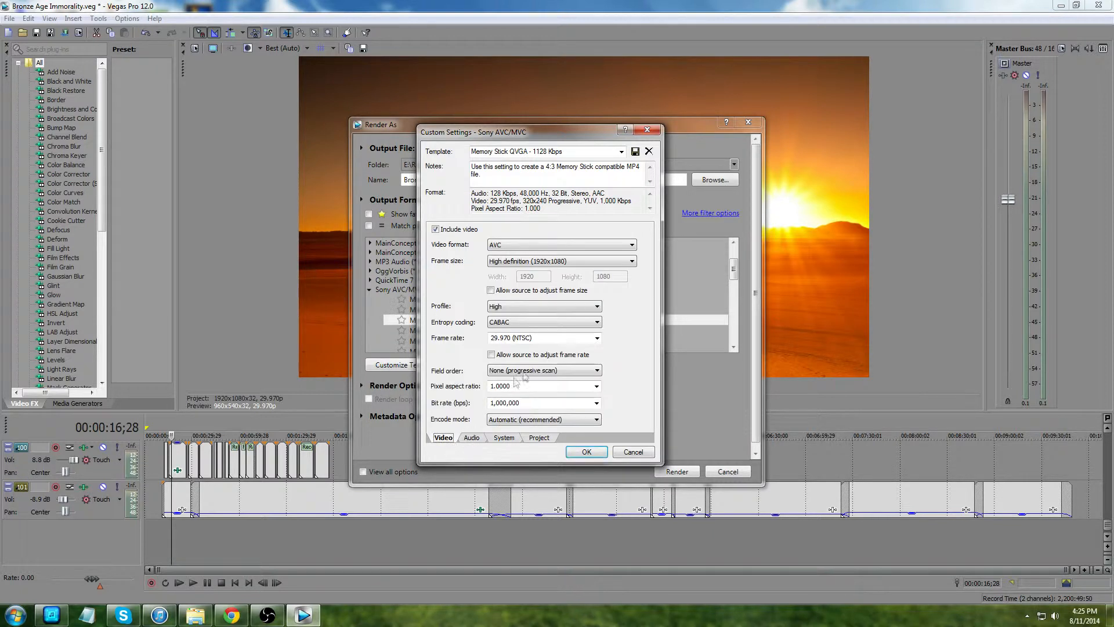
{"action": "left_click", "coordinate": [551, 420]}
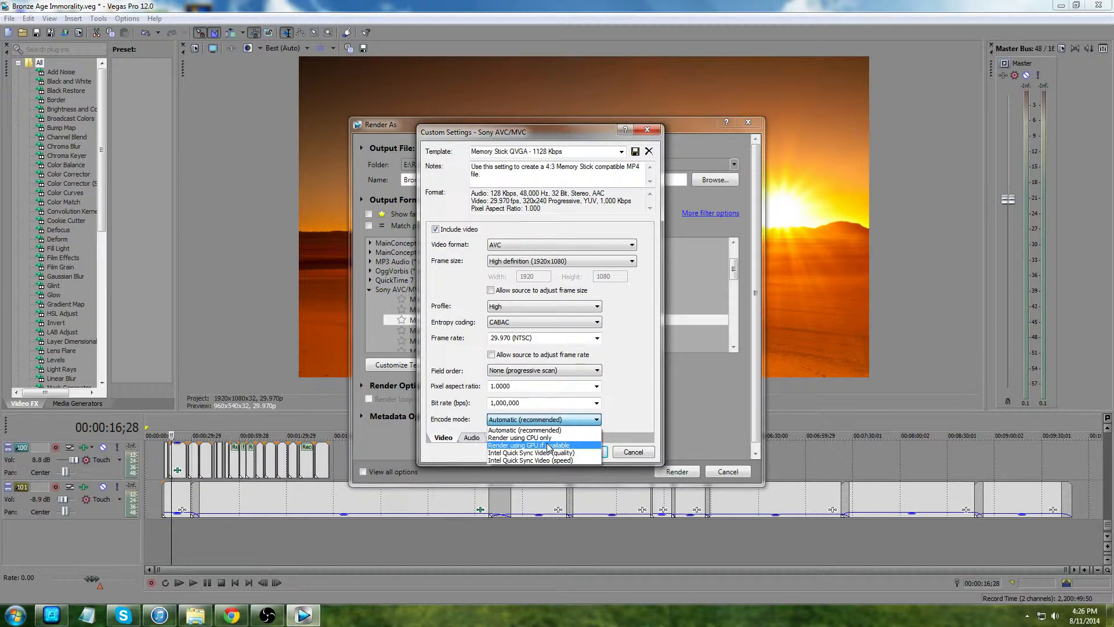
{"action": "left_click", "coordinate": [544, 446]}
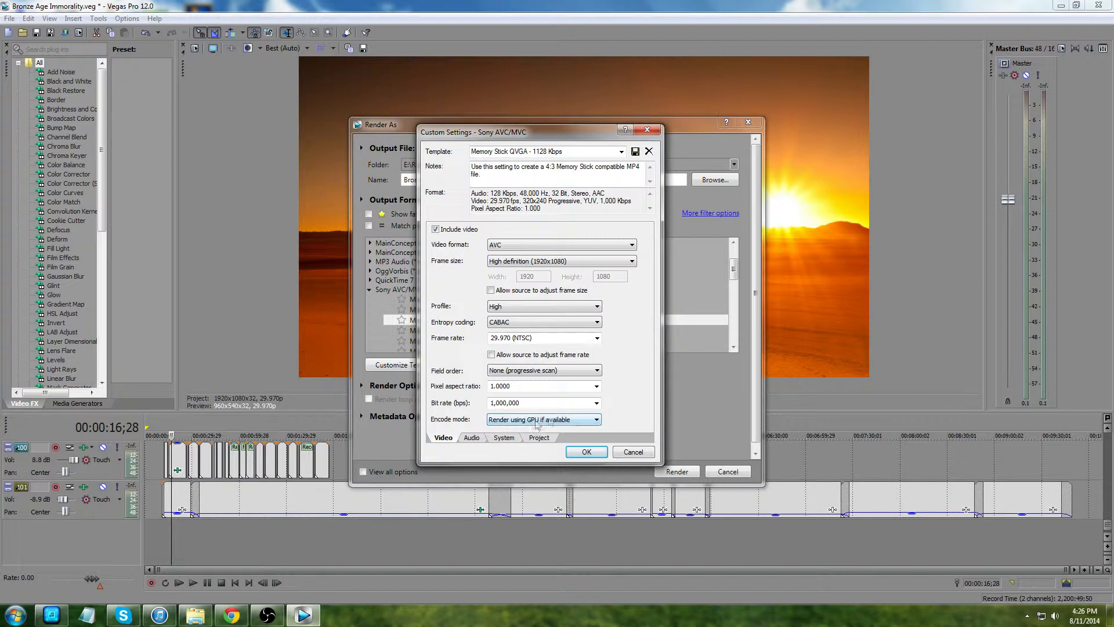
{"action": "left_click", "coordinate": [596, 404]}
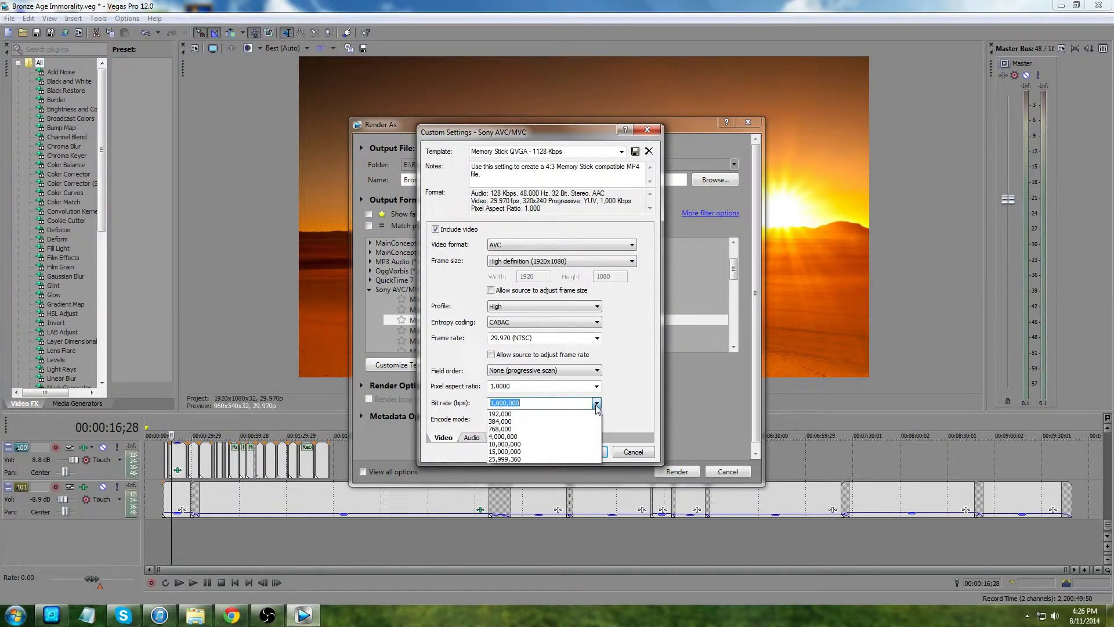
{"action": "left_click", "coordinate": [503, 444]}
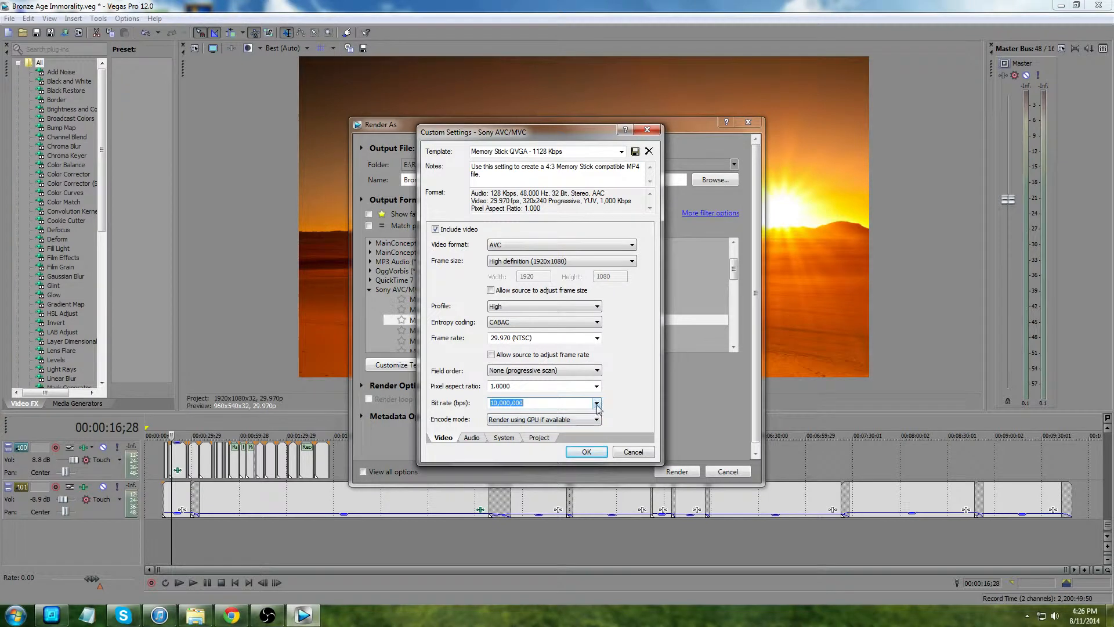
{"action": "left_click", "coordinate": [596, 403]}
{"action": "left_click", "coordinate": [494, 436]}
{"action": "left_click", "coordinate": [577, 419]}
{"action": "left_click", "coordinate": [534, 446]}
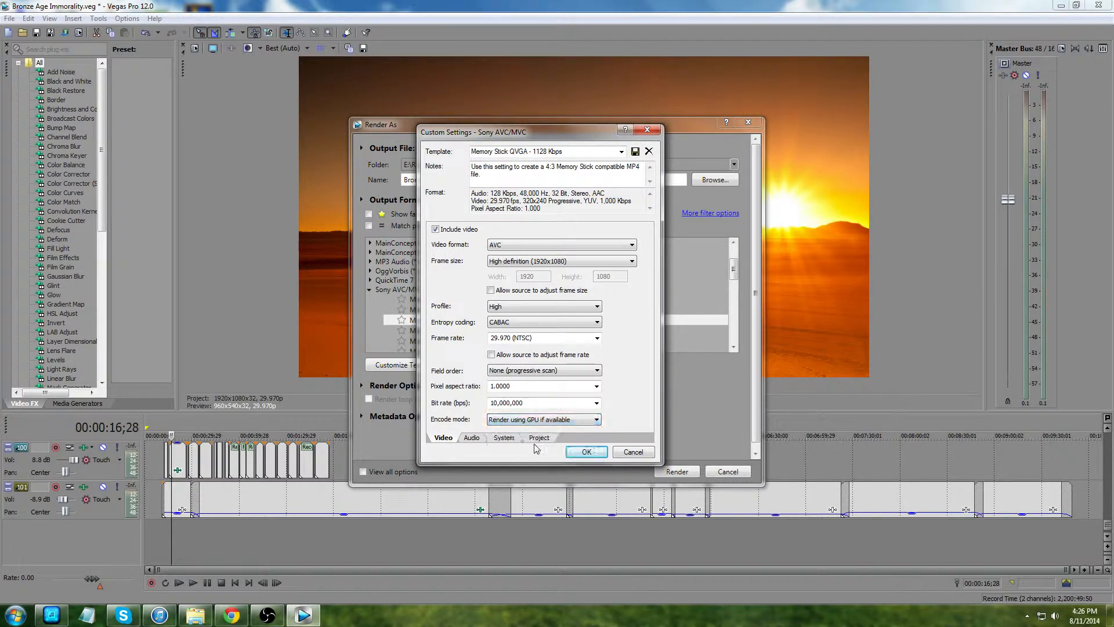
Try an audio bit rate of 320,000 bps in the template's audio settings.
{"action": "left_click", "coordinate": [475, 438]}
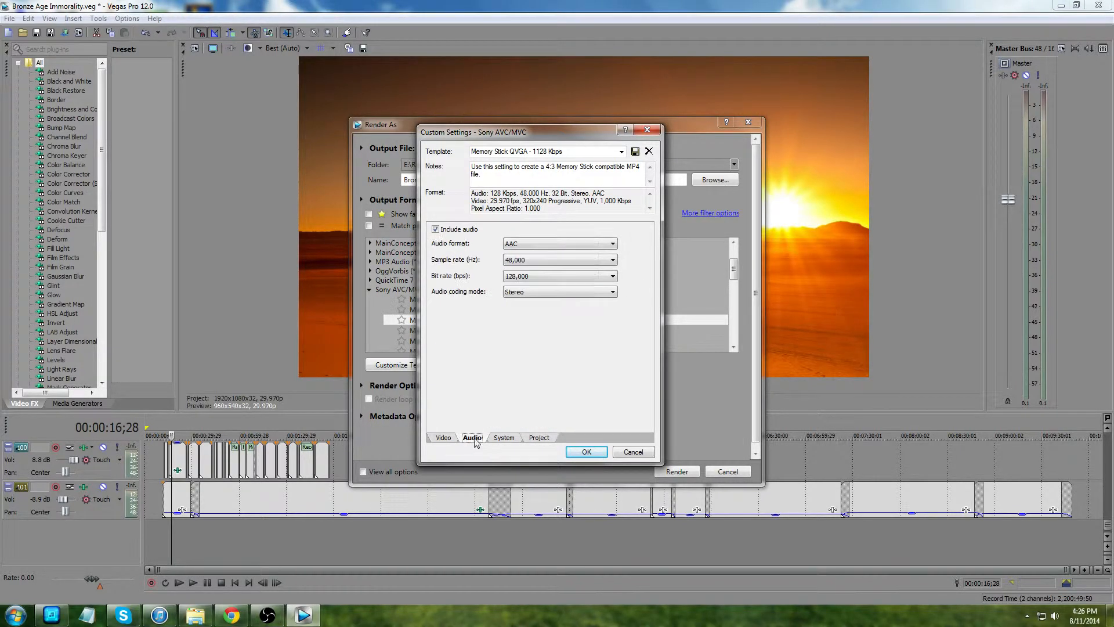
{"action": "left_click", "coordinate": [551, 280]}
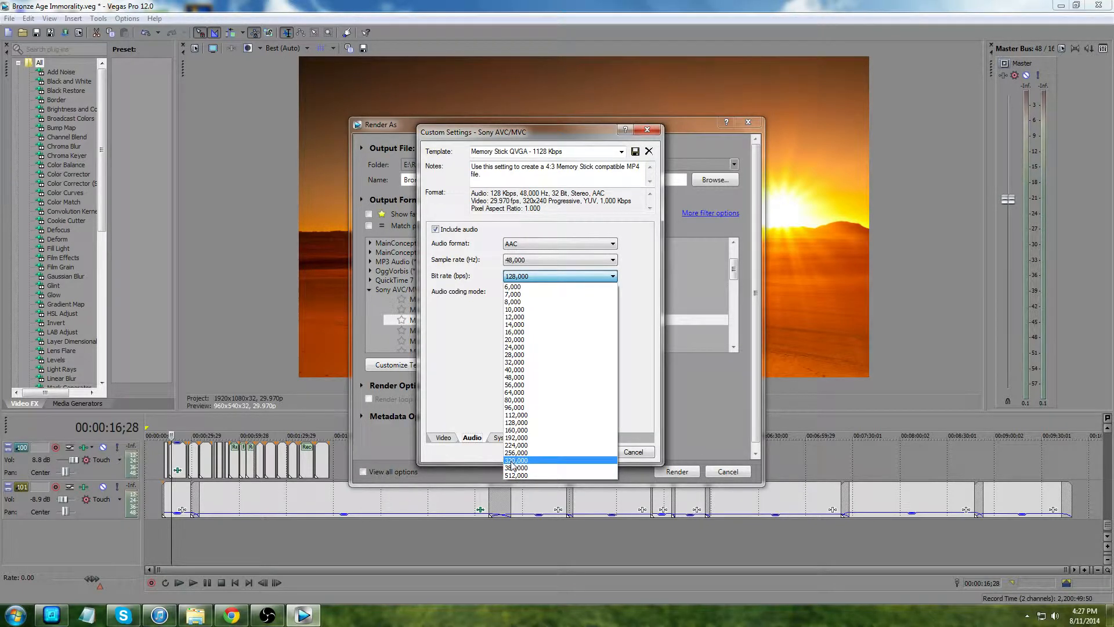
{"action": "left_click", "coordinate": [514, 461]}
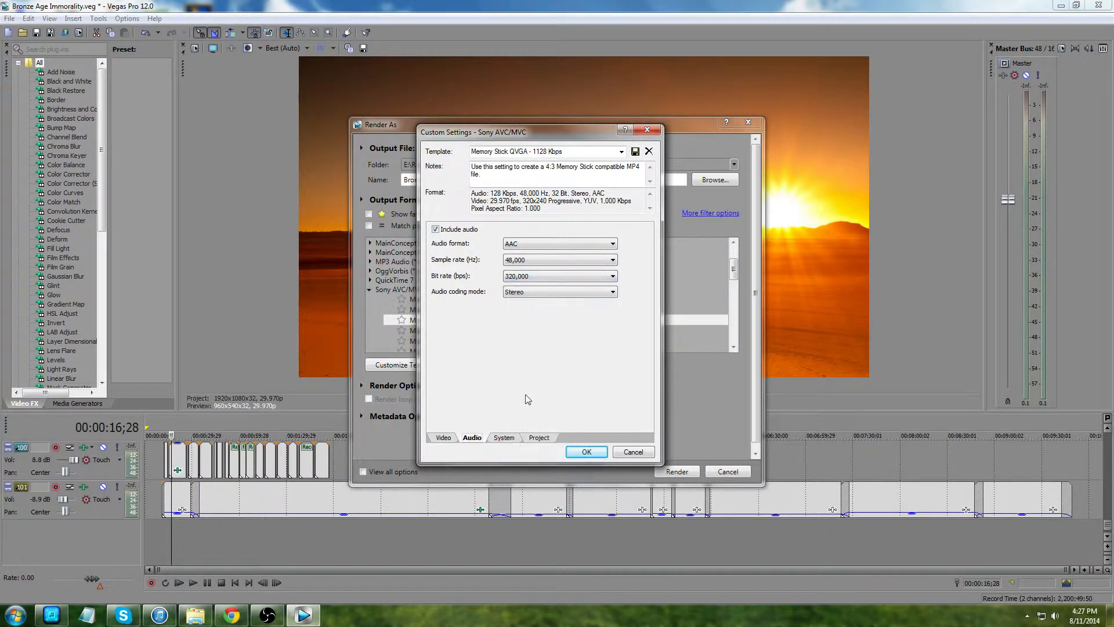
Set the audio coding mode to Stereo and the audio bit rate to 128,000 bps.
{"action": "left_click", "coordinate": [537, 291]}
{"action": "left_click", "coordinate": [520, 303]}
{"action": "left_click", "coordinate": [525, 293]}
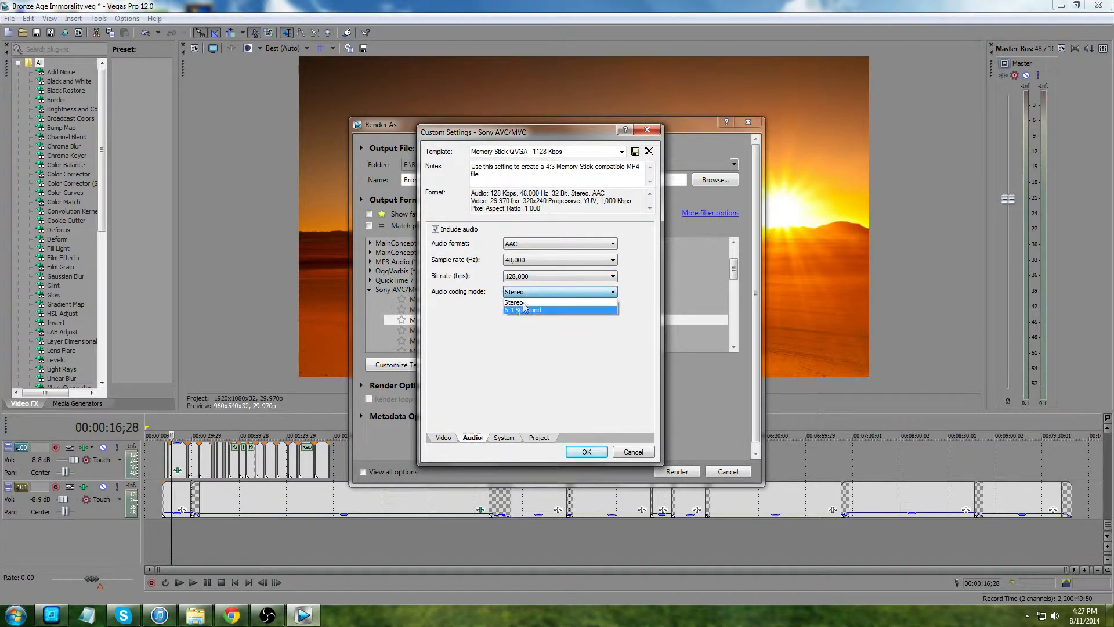
{"action": "left_click", "coordinate": [521, 304]}
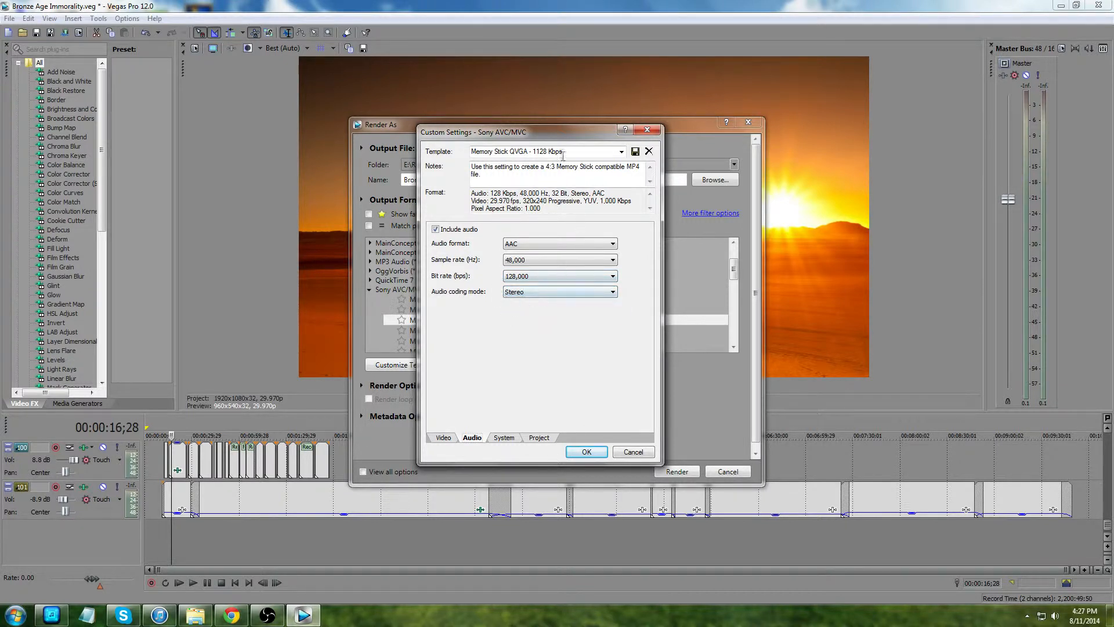
{"action": "left_click", "coordinate": [520, 276]}
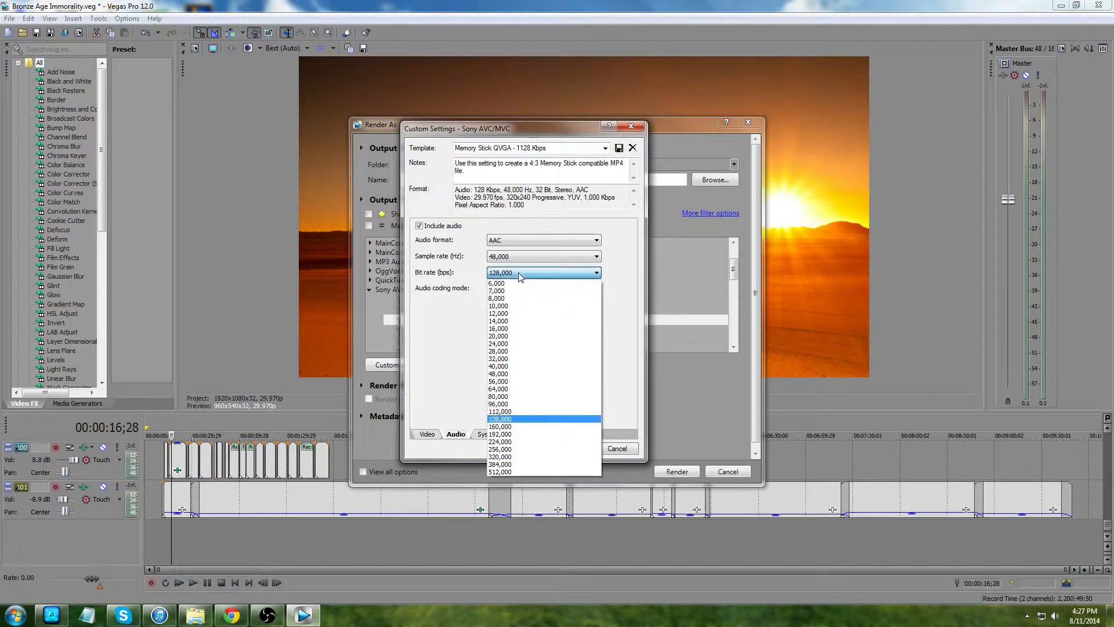
{"action": "left_click", "coordinate": [503, 419]}
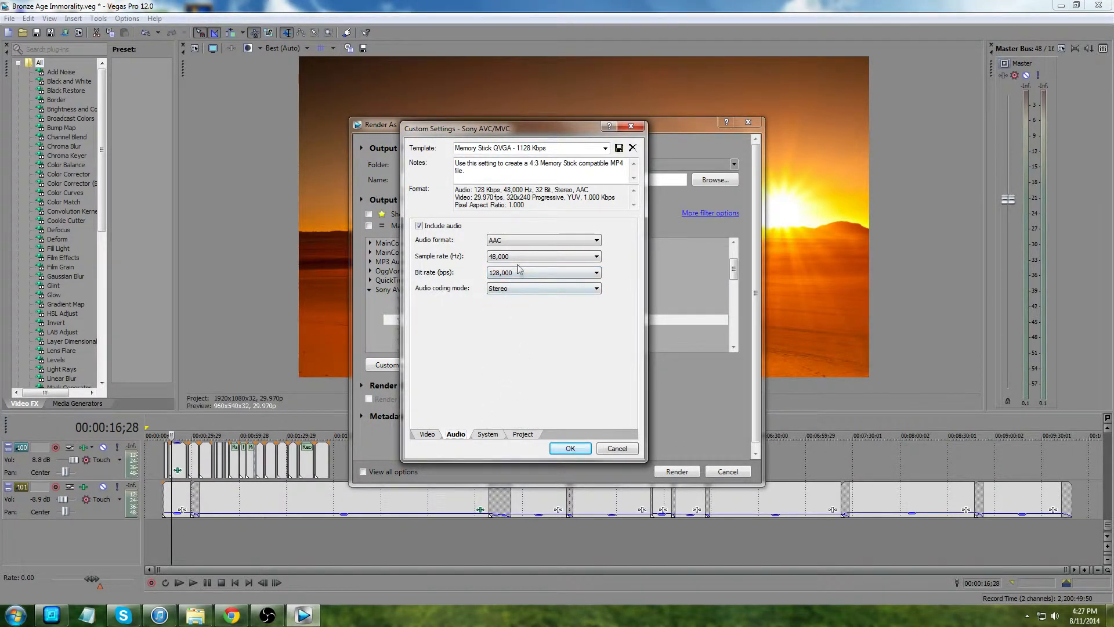
Review the template's system and project settings, including rendering quality and color space, and return to the video settings.
{"action": "left_click", "coordinate": [488, 434]}
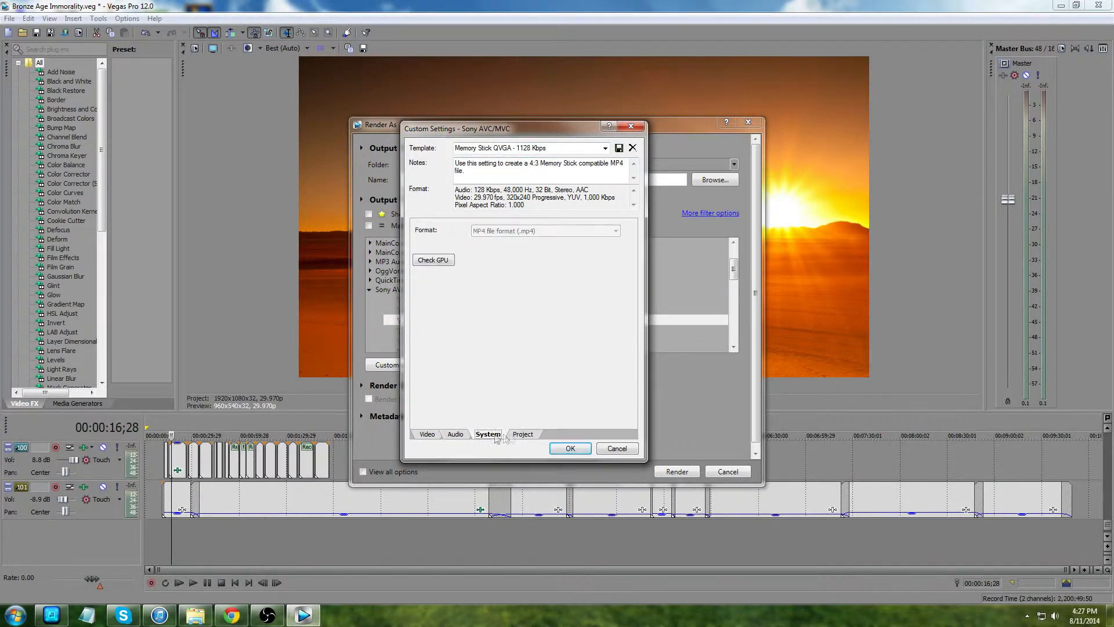
{"action": "left_click", "coordinate": [522, 434]}
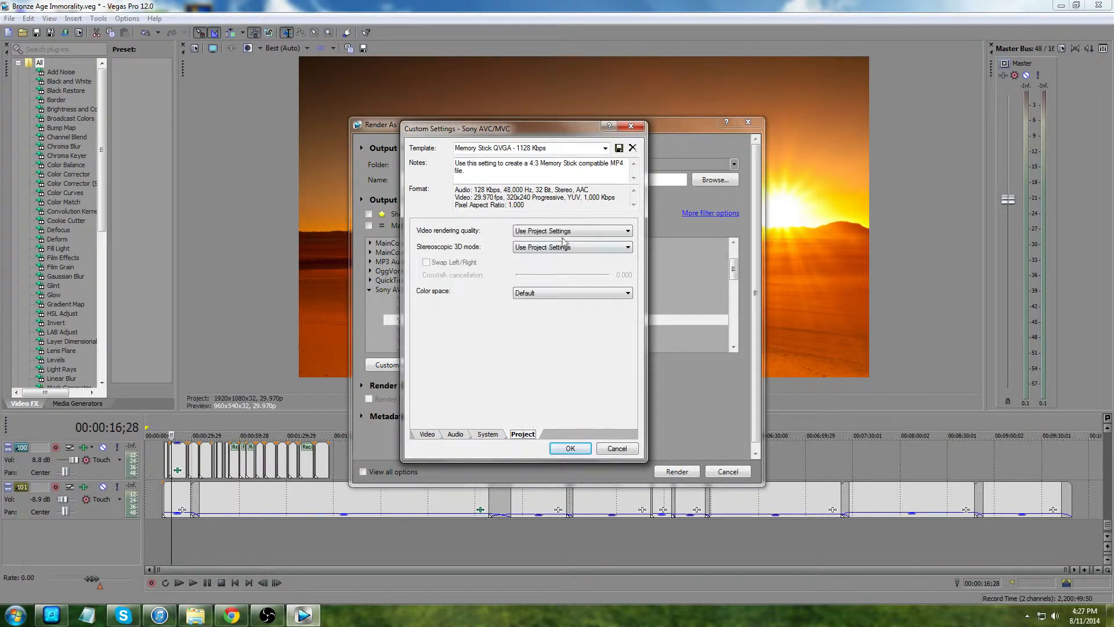
{"action": "left_click", "coordinate": [427, 434]}
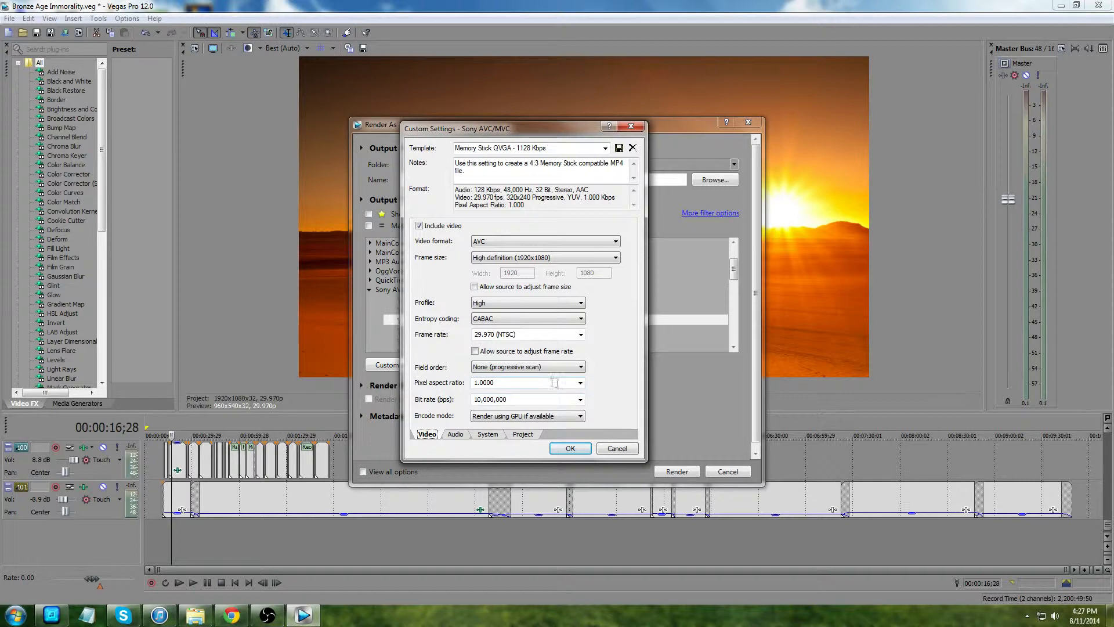
Reselect the 1.0000 pixel aspect ratio and the encode mode Render using GPU if available.
{"action": "left_click", "coordinate": [580, 382]}
{"action": "left_click", "coordinate": [500, 394]}
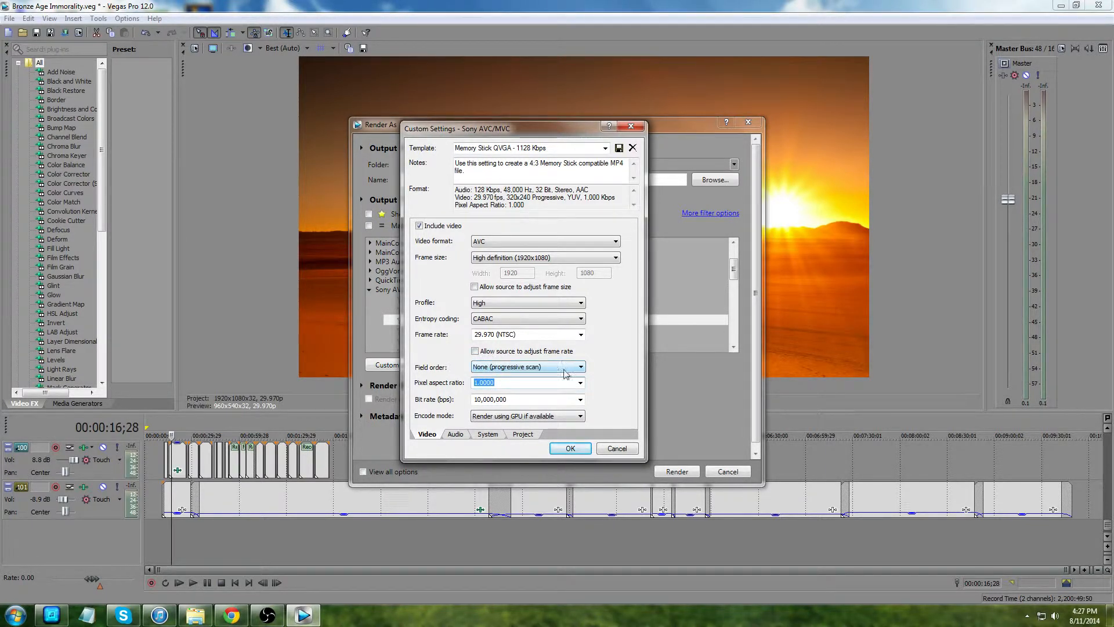
{"action": "left_click", "coordinate": [551, 416]}
{"action": "left_click", "coordinate": [516, 441]}
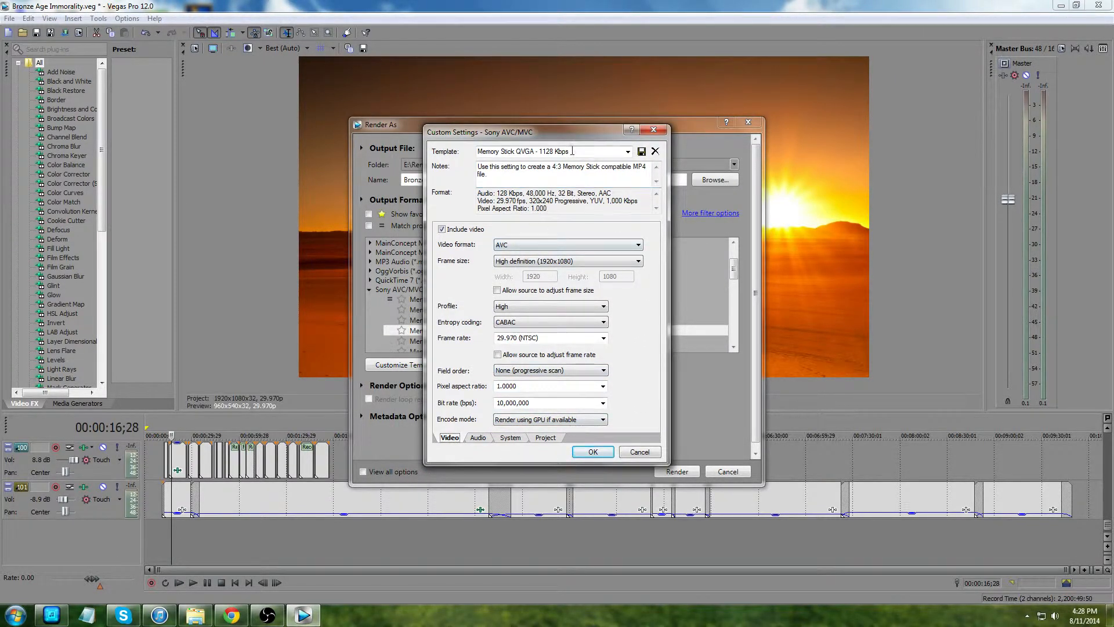
Name the custom template 1080p YouTube settings and accept its settings.
{"action": "left_click_drag", "start_coordinate": [581, 150], "coordinate": [449, 156]}
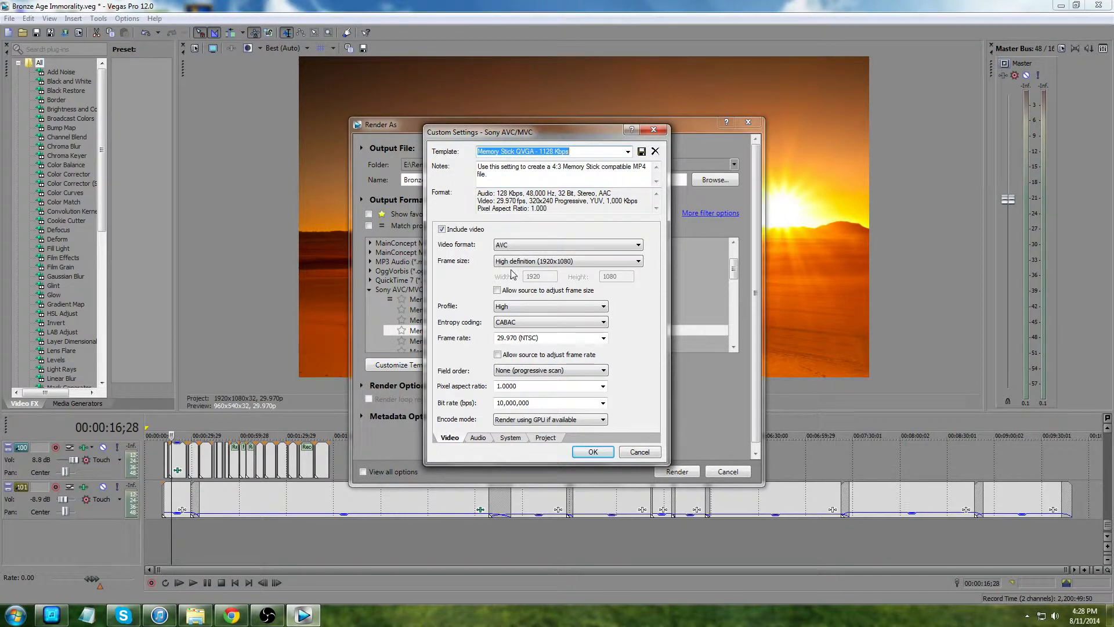
{"action": "type", "text": "1080p"}
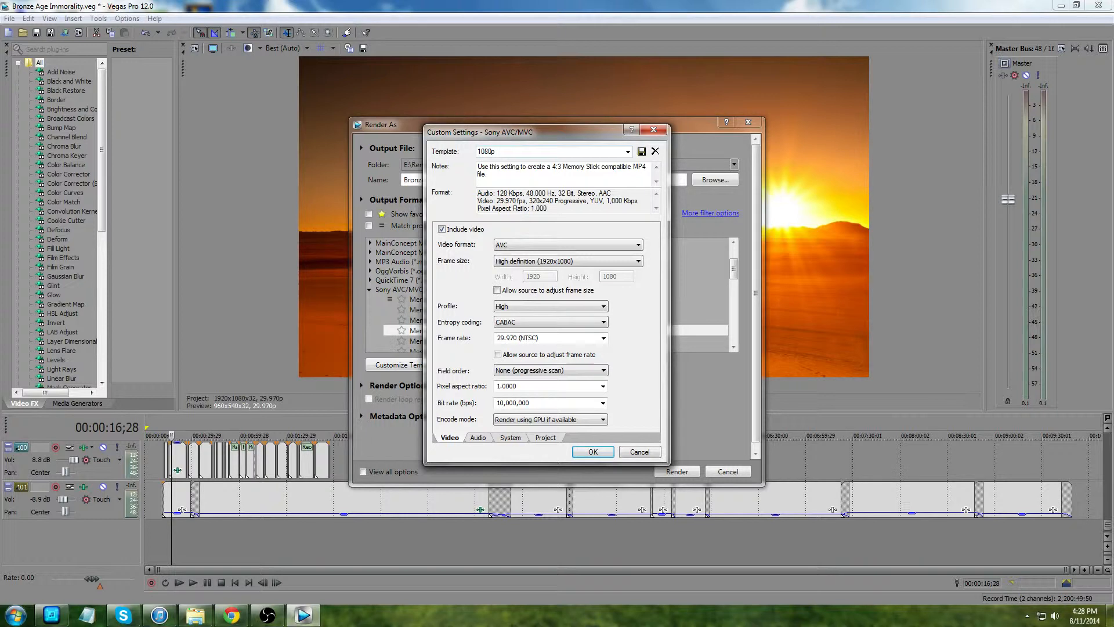
{"action": "type", "text": " YouTube settings"}
{"action": "left_click", "coordinate": [592, 452]}
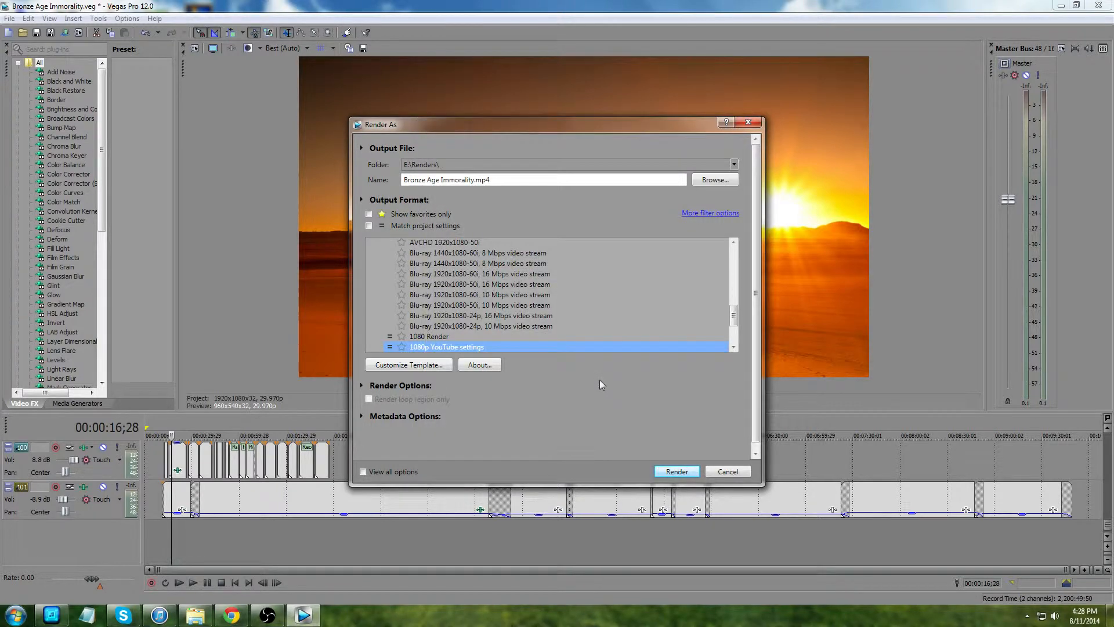
Mark the Sony AVC/MVC templates 1080p YouTube settings and 1080 Render as favorites and show only favorite templates.
{"action": "left_click", "coordinate": [401, 346]}
{"action": "left_click", "coordinate": [401, 336]}
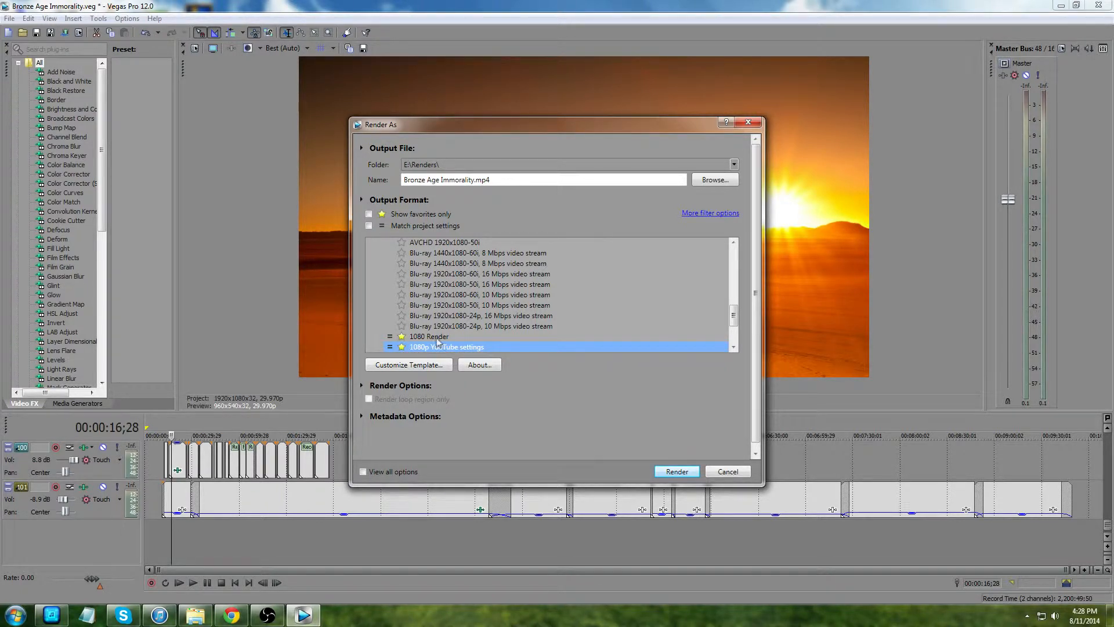
{"action": "left_click", "coordinate": [369, 214]}
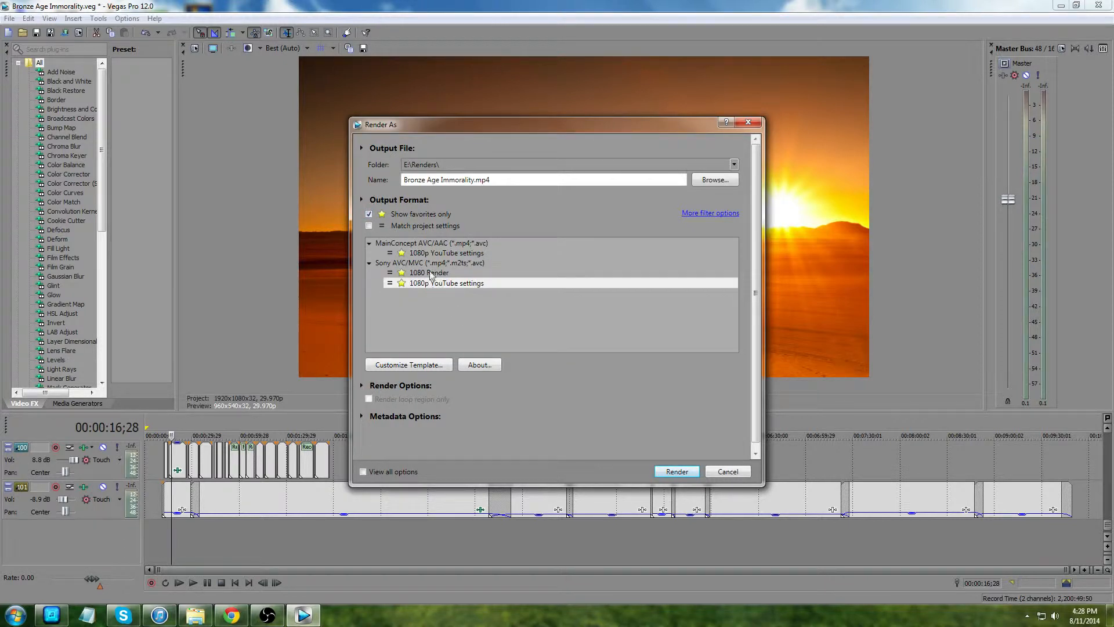
Select the 1080p YouTube settings template under Sony AVC/MVC for the render.
{"action": "left_click", "coordinate": [440, 274]}
{"action": "left_click", "coordinate": [454, 243]}
{"action": "left_click", "coordinate": [458, 283]}
{"action": "left_click", "coordinate": [392, 244]}
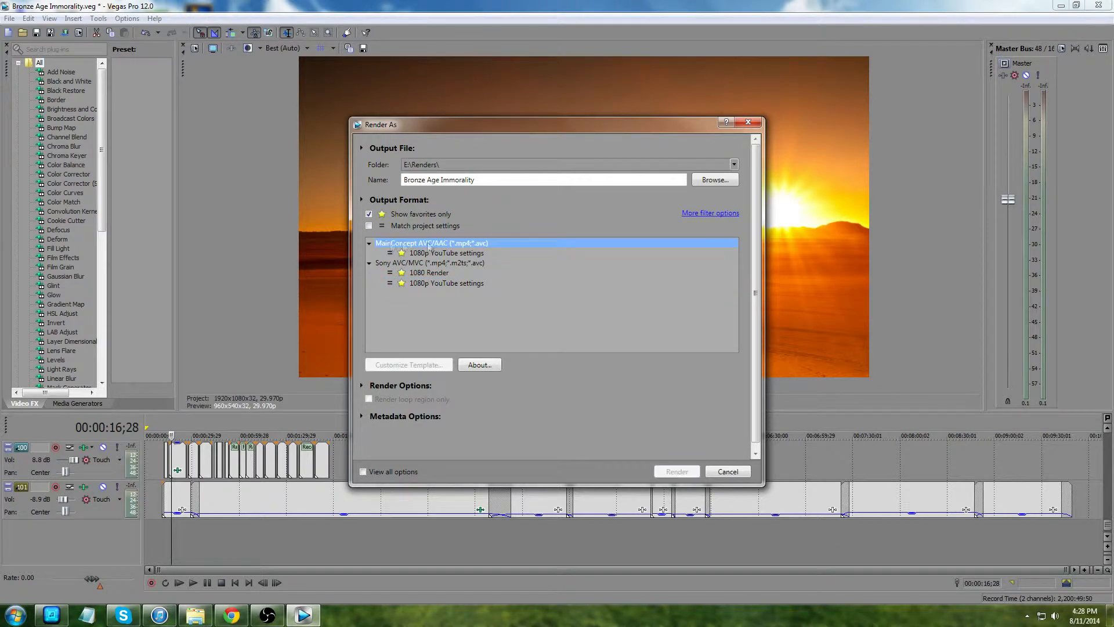
{"action": "left_click", "coordinate": [441, 284]}
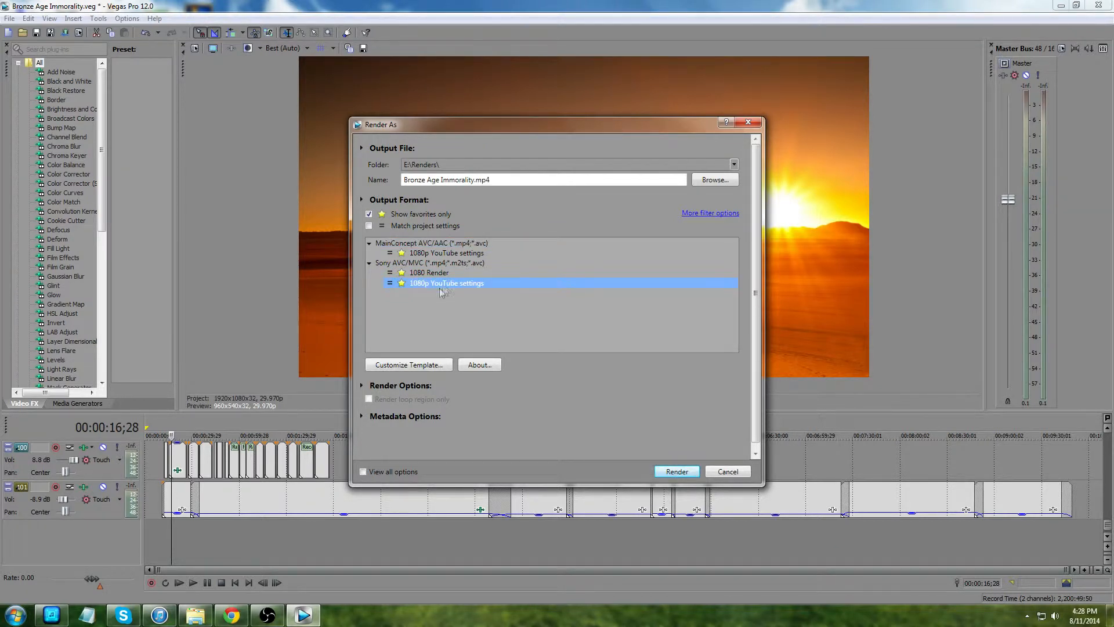
{"action": "mouse_move", "coordinate": [592, 127]}
{"action": "left_mouse_down"}
{"action": "mouse_move", "coordinate": [566, 128]}
{"action": "mouse_move", "coordinate": [586, 136]}
{"action": "left_mouse_up"}
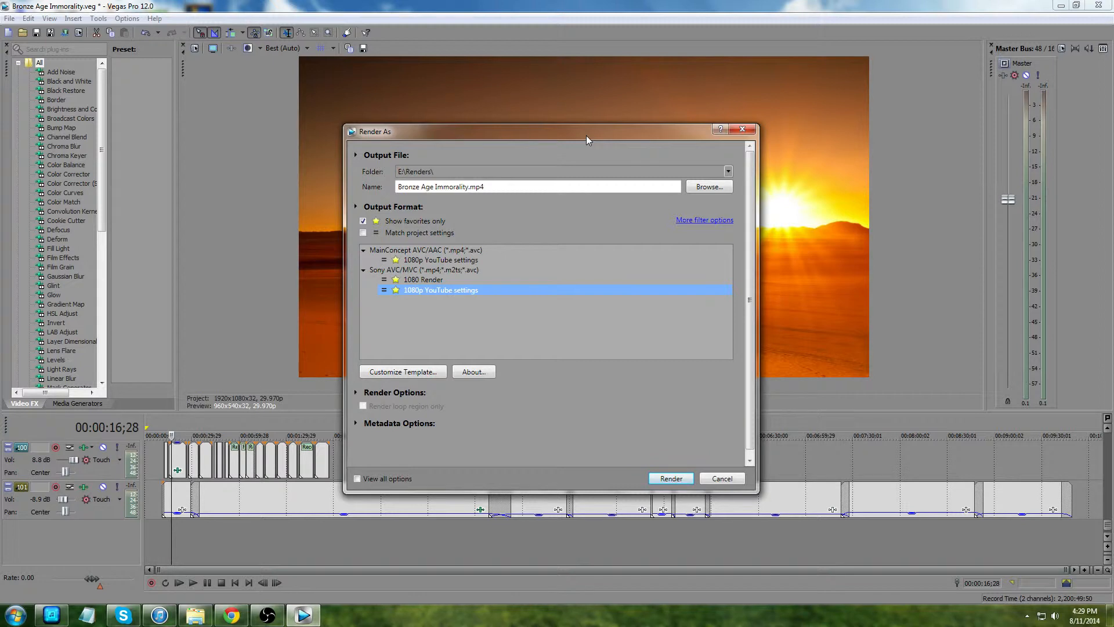
{"action": "mouse_move", "coordinate": [586, 136]}
{"action": "left_mouse_down"}
{"action": "mouse_move", "coordinate": [577, 134]}
{"action": "mouse_move", "coordinate": [600, 120]}
{"action": "left_mouse_up"}
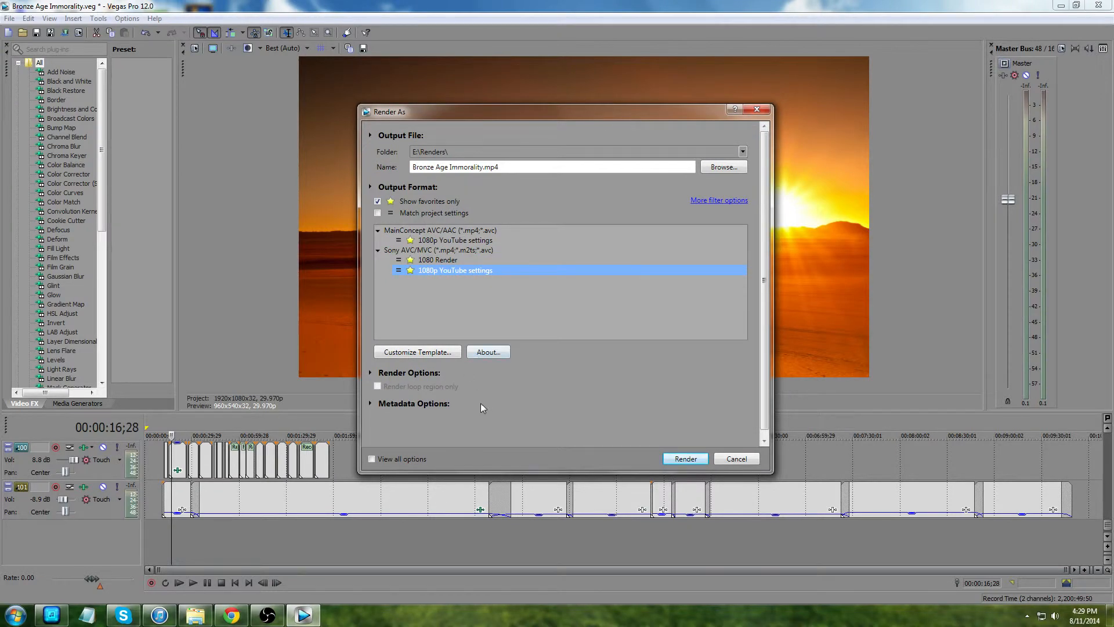
{"action": "left_click_drag", "start_coordinate": [594, 115], "coordinate": [577, 111]}
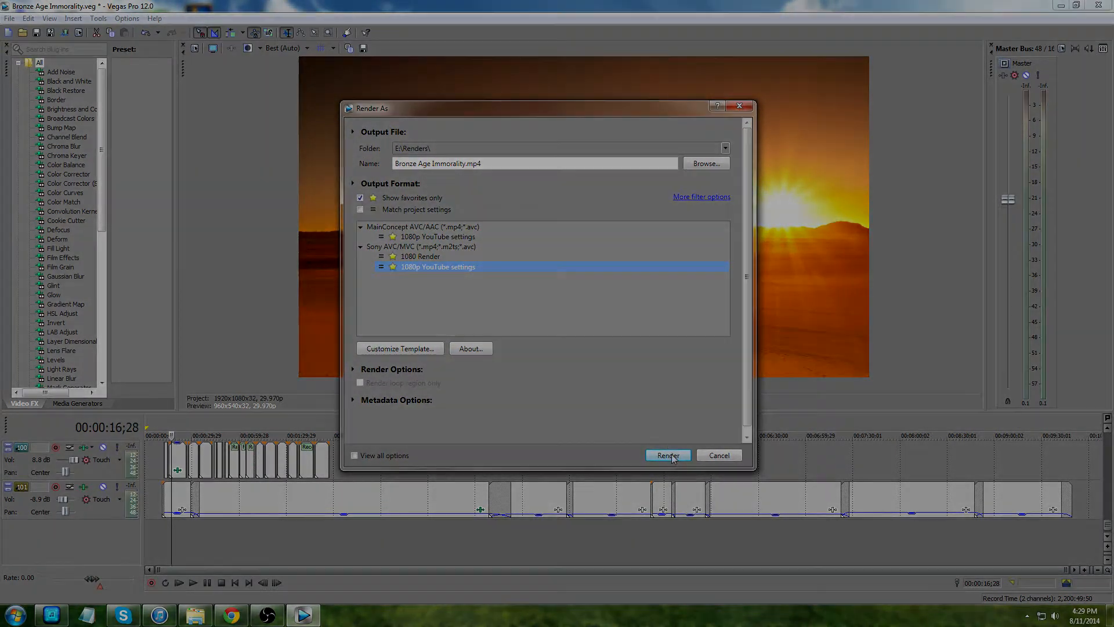